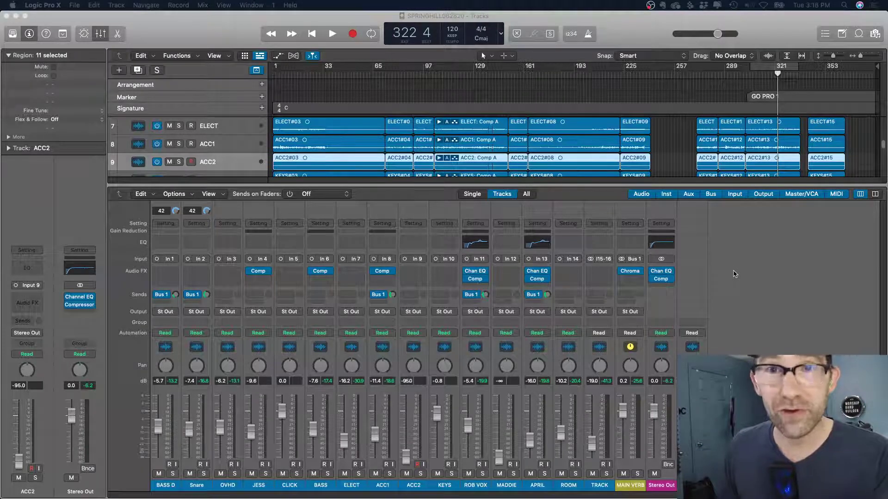
- Select the ROOM and MAIN VERB channel strips alternately to compare the two ambience sources in the mixer
left_click(743, 293)
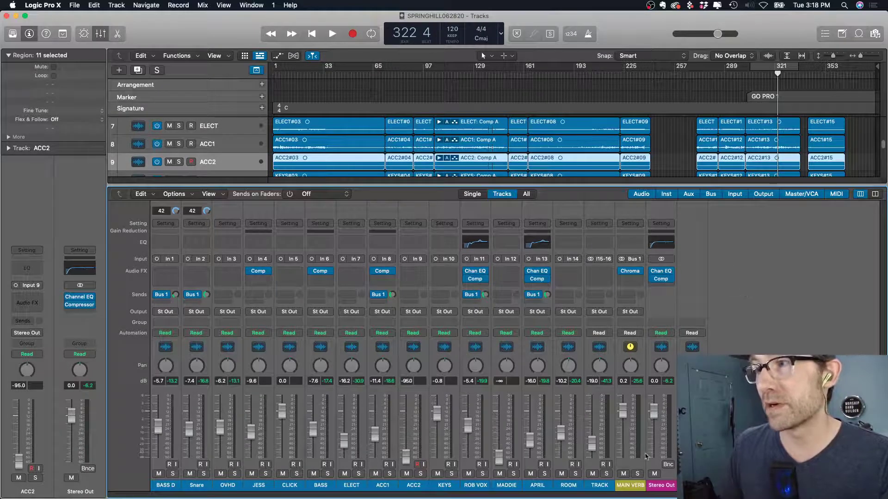
left_click(568, 485)
left_click(629, 485)
left_click(571, 487)
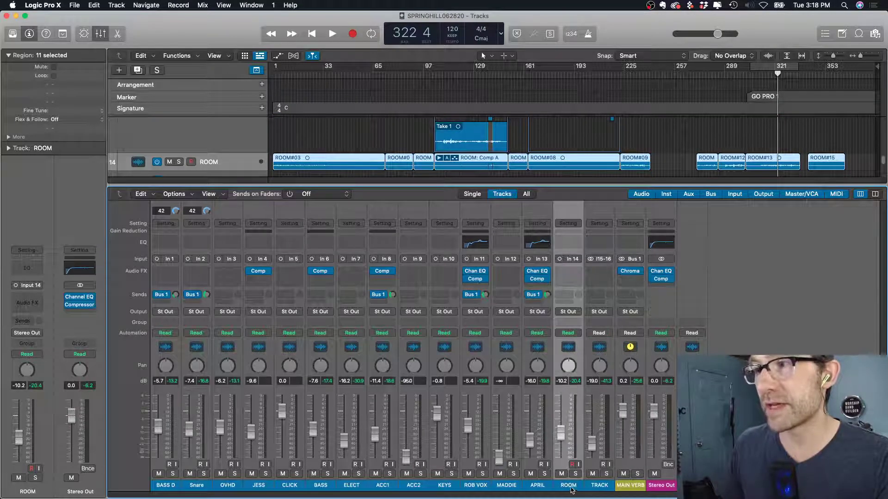
left_click(633, 485)
left_click(568, 486)
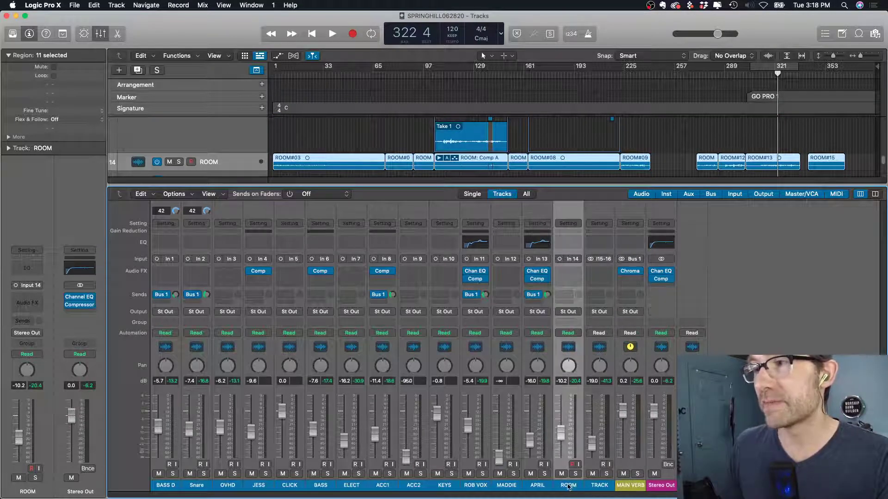
left_click(626, 488)
left_click(569, 487)
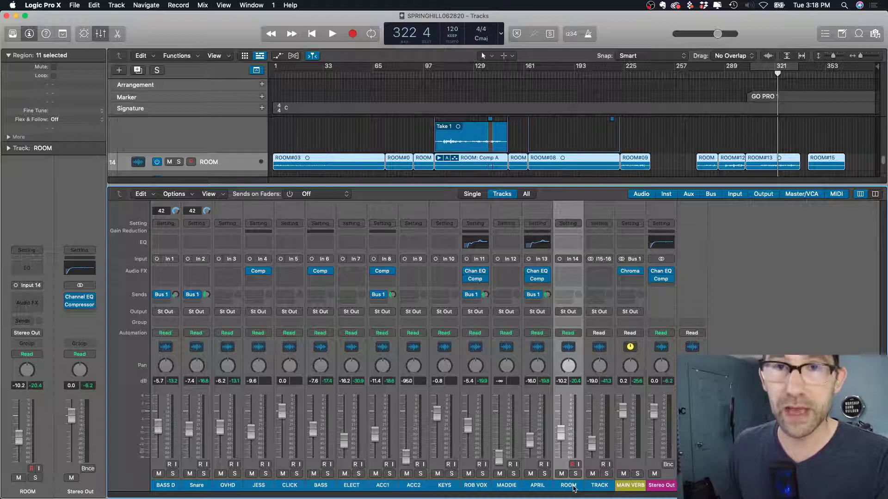
left_click(625, 488)
left_click(568, 486)
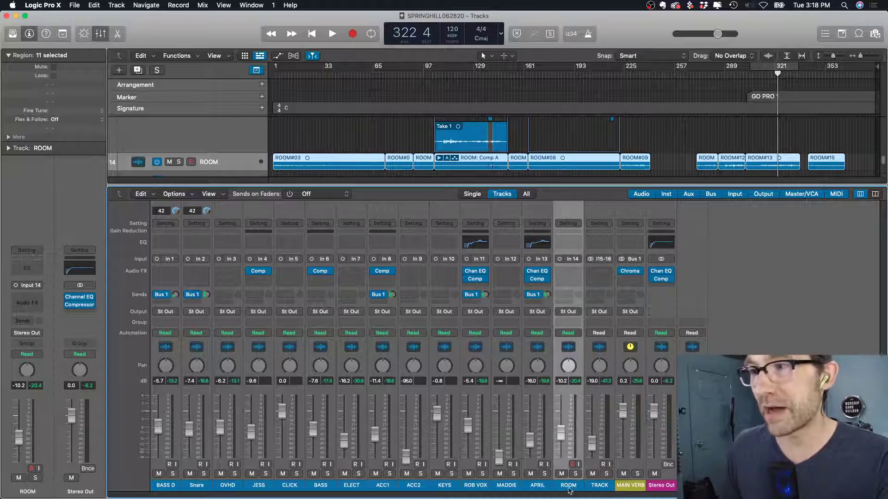
left_click(642, 489)
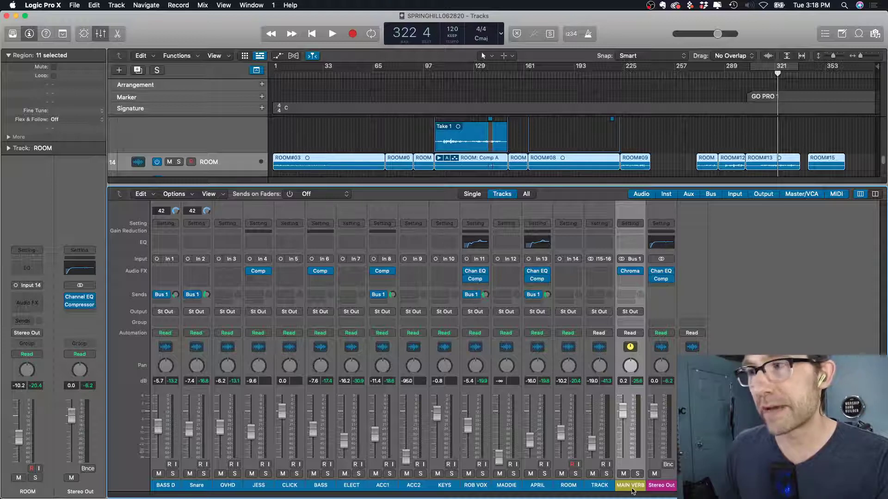
left_click(581, 491)
left_click(622, 492)
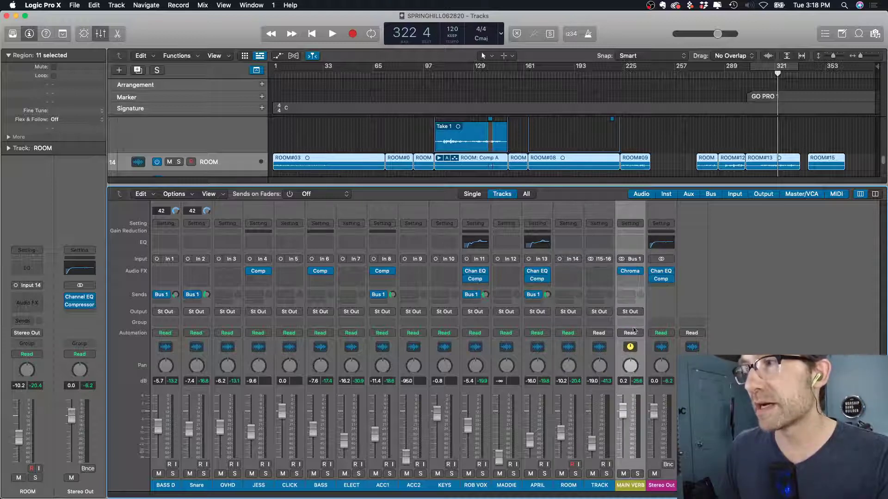
- Examine the ChromaVerb settings on the MAIN VERB channel and close the plug-in window
left_click(632, 272)
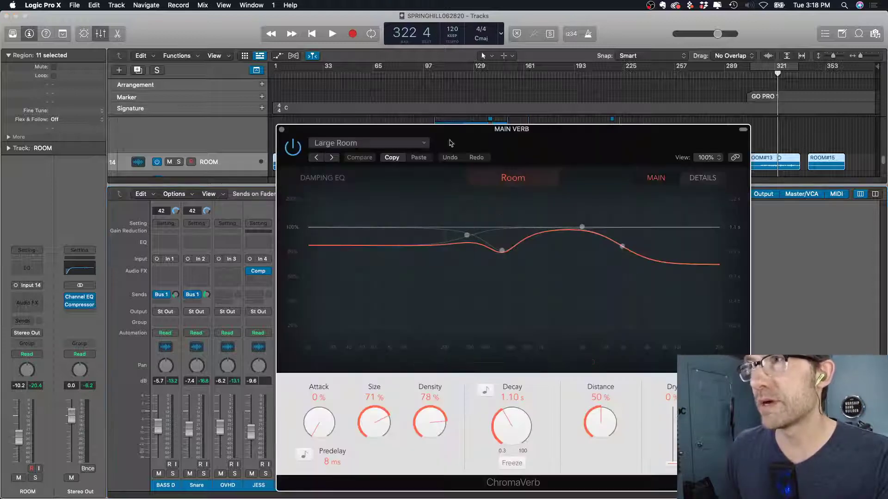
left_click(281, 130)
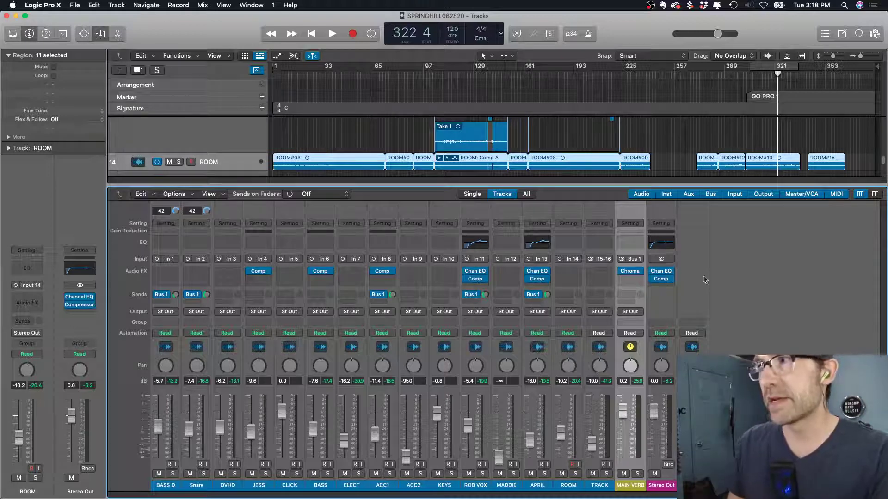
mouse_move(635, 273)
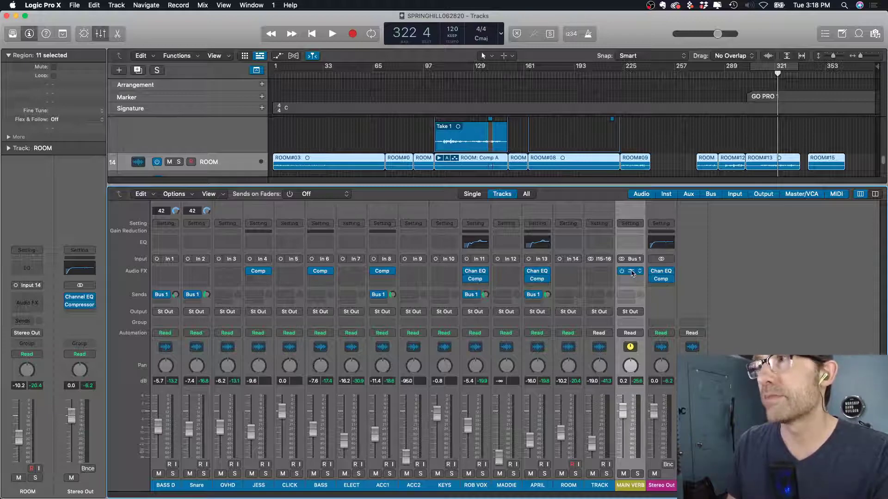
left_click(633, 274)
left_click(284, 132)
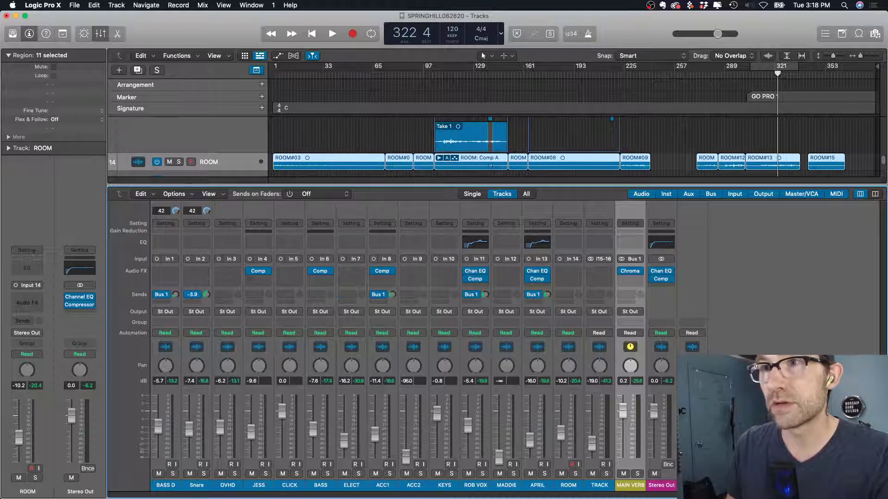
- Adjust the Snare channel's Bus 1 send level feeding the reverb
left_click_drag(206, 295, 206, 279)
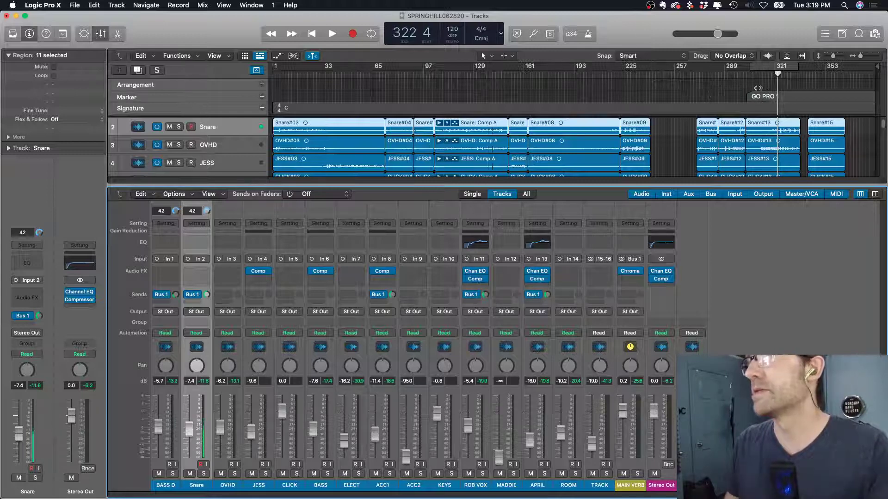
- Play the mix from bar 314, setting the input 11 vocal fader to -3.2 dB and the input 13 vocal fader to -18.0 dB
left_click(764, 74)
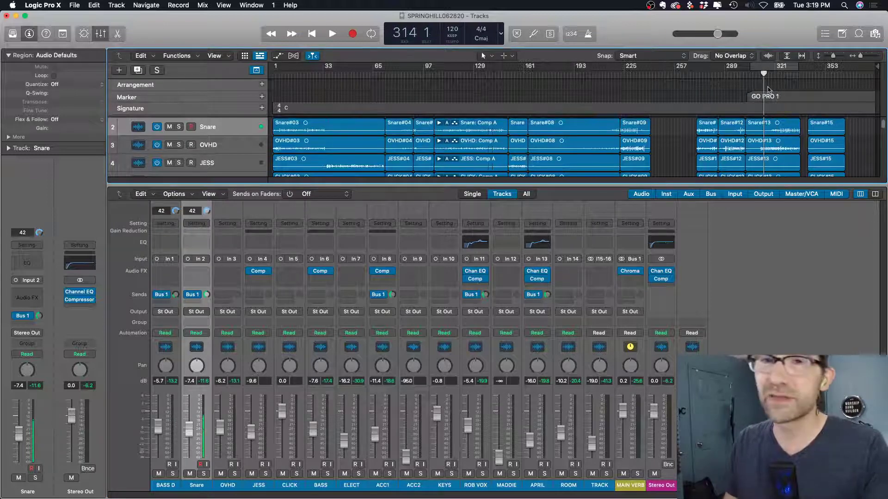
key("space")
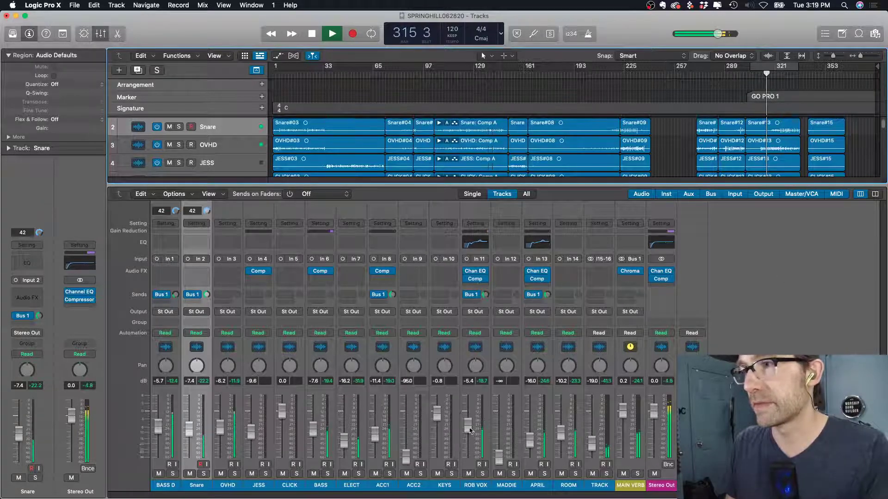
left_click_drag(470, 430, 471, 424)
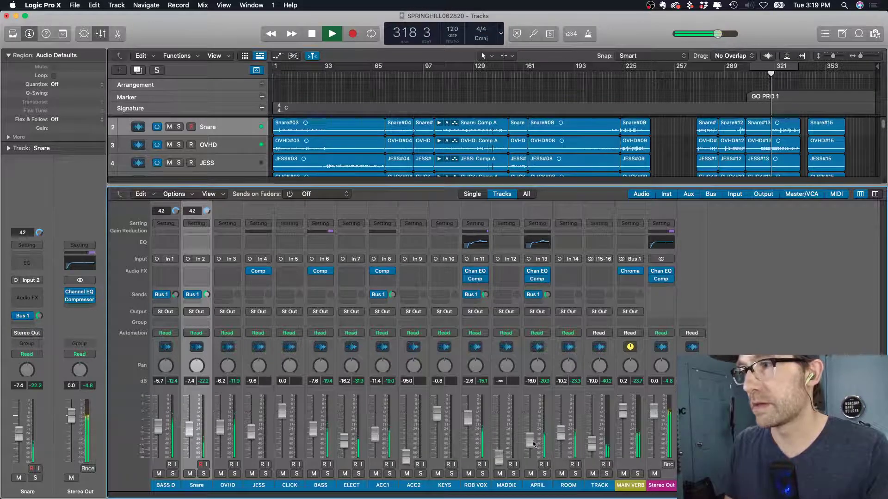
left_click_drag(534, 443, 534, 448)
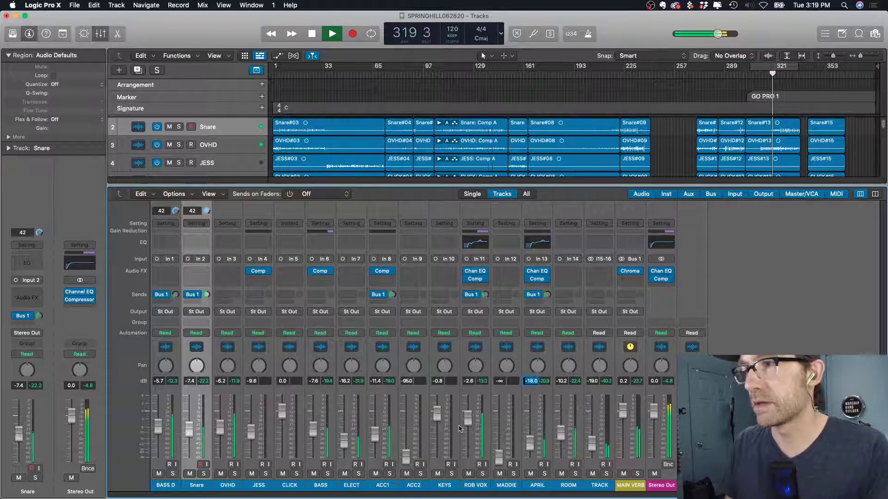
left_click_drag(467, 419, 470, 421)
key("space")
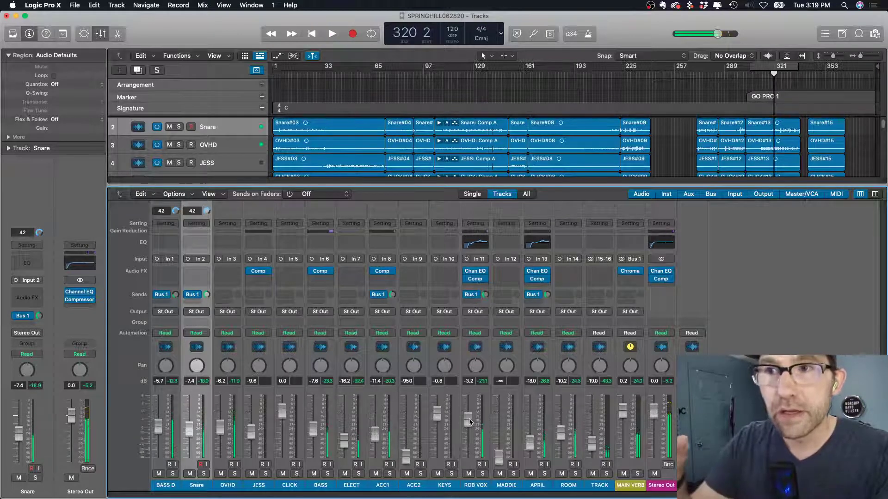
- Listen to the mix, mute the ROOM and MAIN VERB channels, and play it again without ambience
key("space")
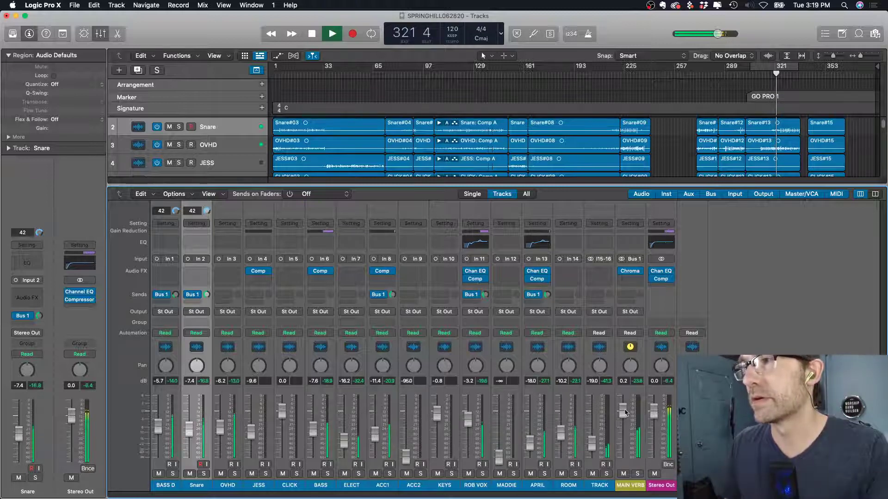
key("space")
left_click(624, 474)
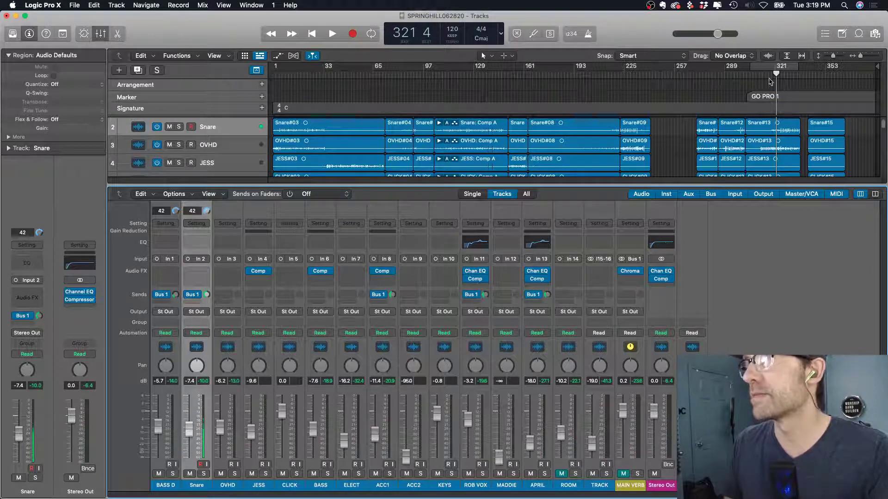
key("space")
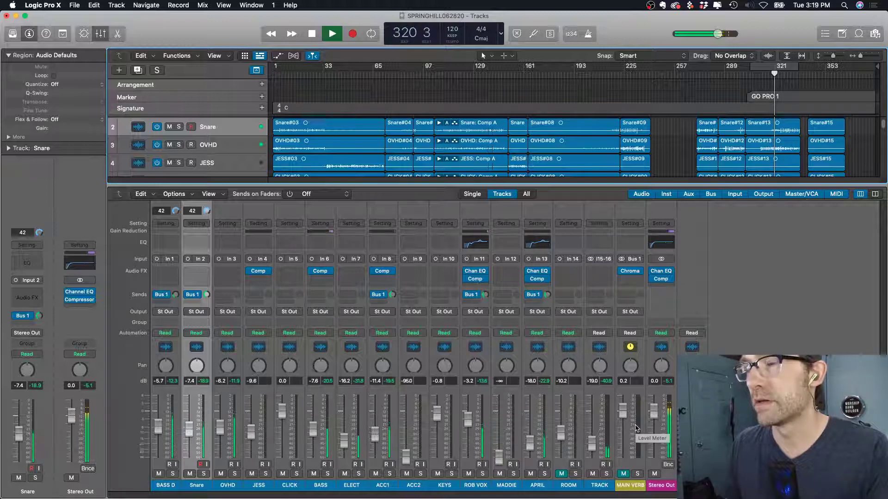
key("space")
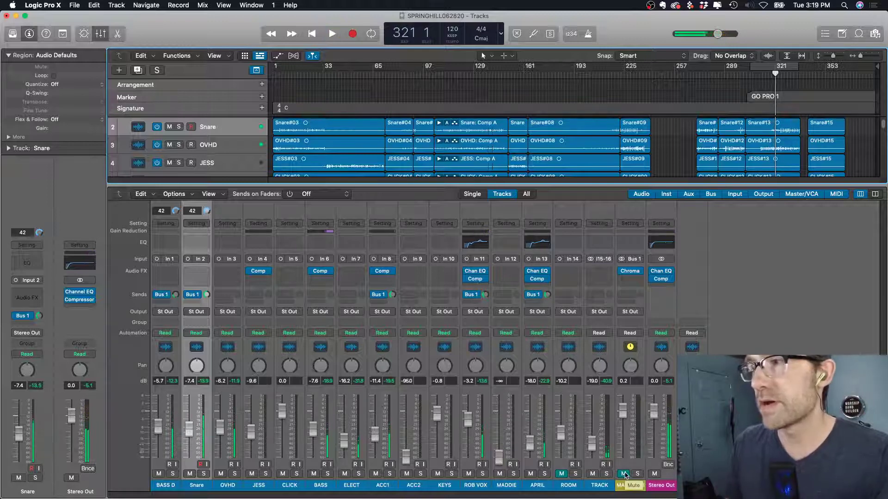
- Unmute the ROOM and MAIN VERB channels and play the mix with both ambience sources
left_click(561, 474)
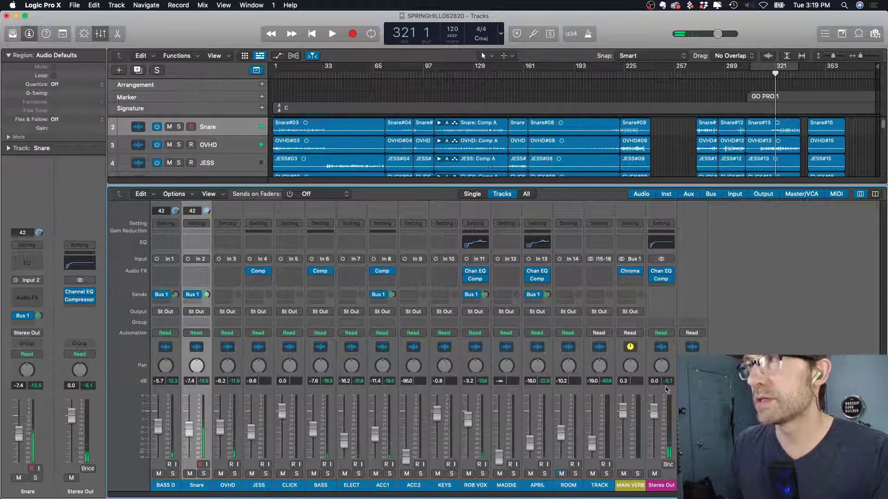
key("space")
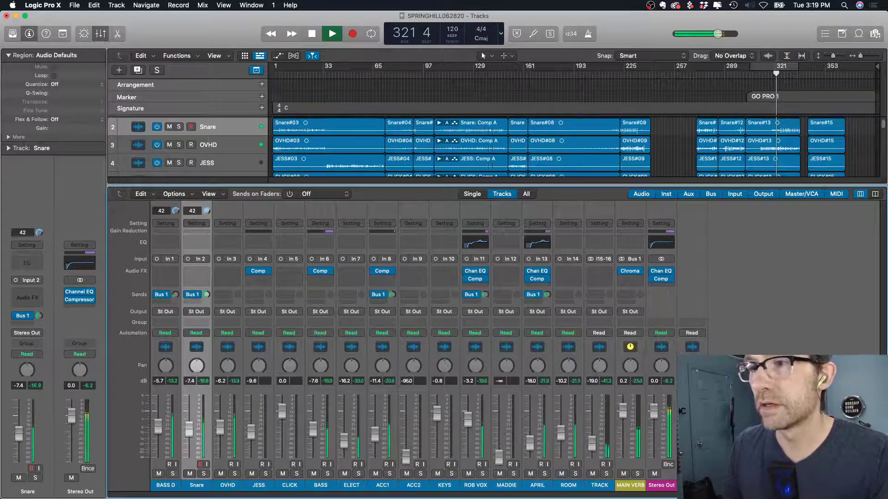
key("space")
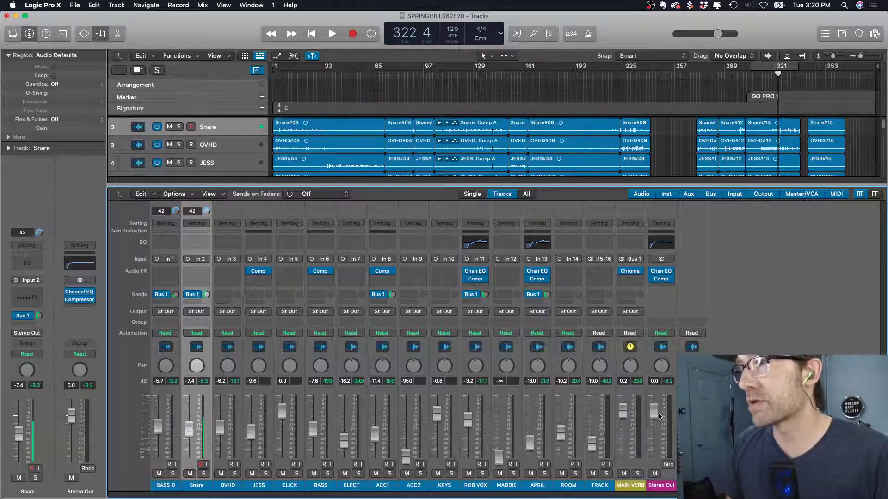
- Raise the Stereo Out fader to 0.6 dB
left_click_drag(660, 416, 659, 414)
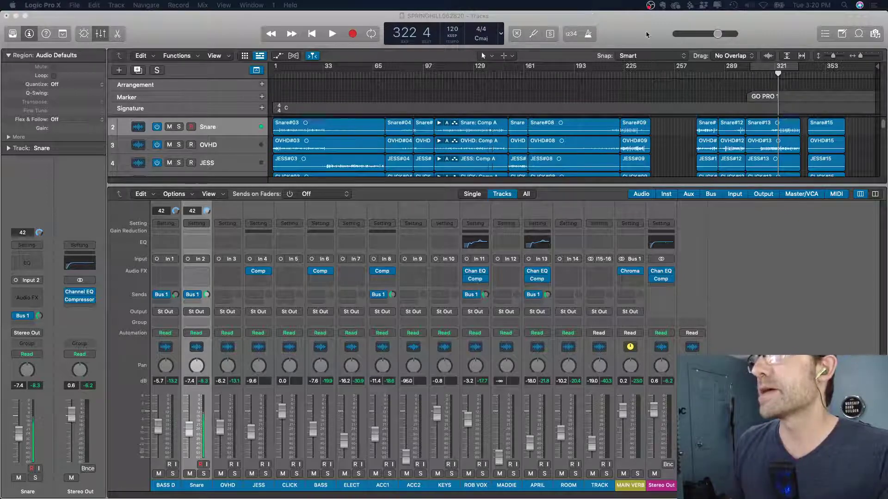
left_click(608, 421)
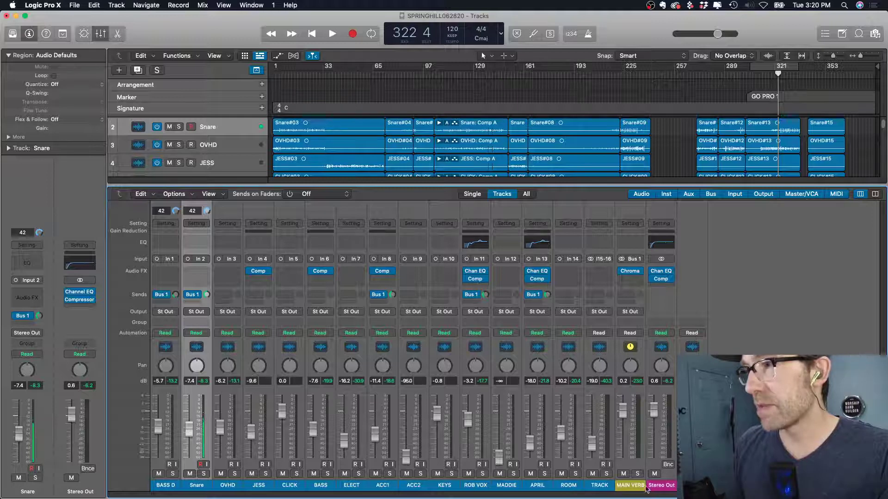
- Solo the ROOM channel and listen to it alone while raising its fader to -0.4 dB
left_click(575, 474)
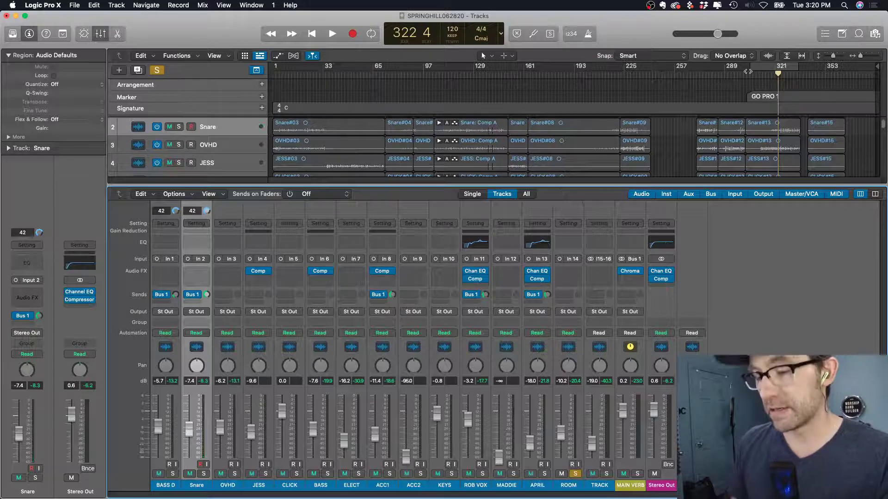
key("space")
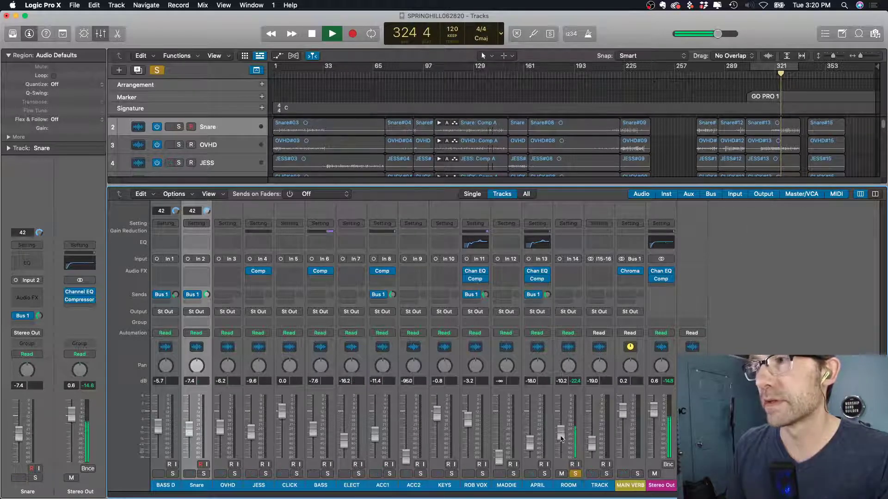
key("space")
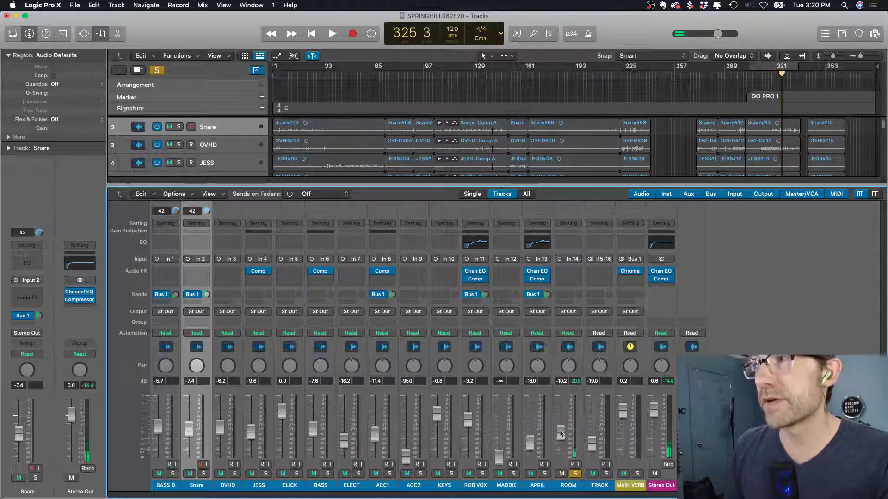
key("space")
mouse_move(561, 431)
left_mouse_down()
mouse_move(561, 405)
mouse_move(563, 416)
left_mouse_up()
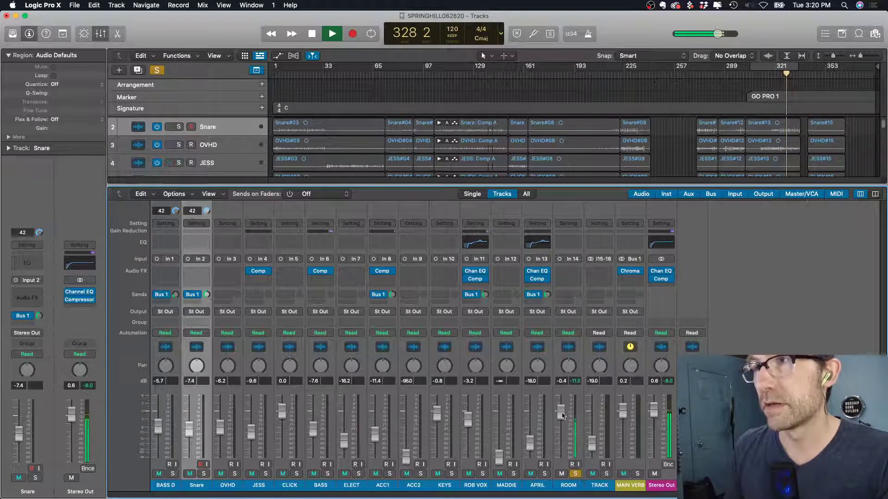
key("space")
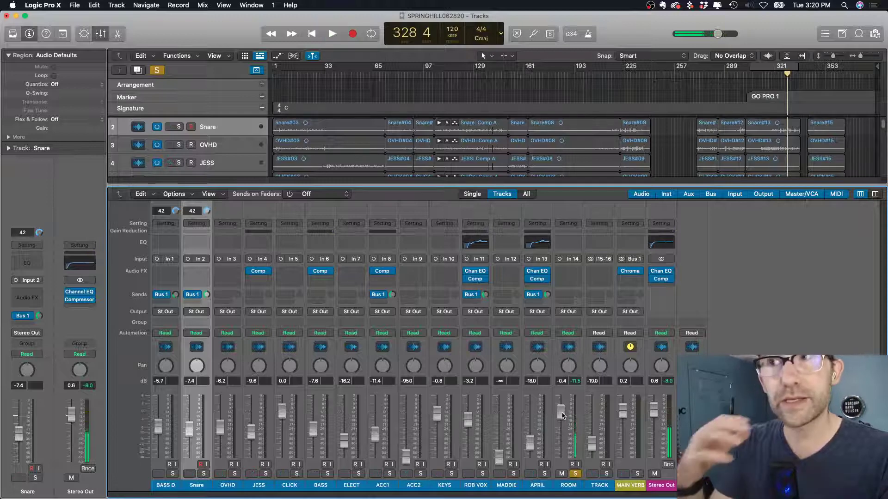
- Lower the ROOM fader to about -8.6 dB, turn off its solo and resume playback of the full mix
left_click_drag(563, 415, 563, 435)
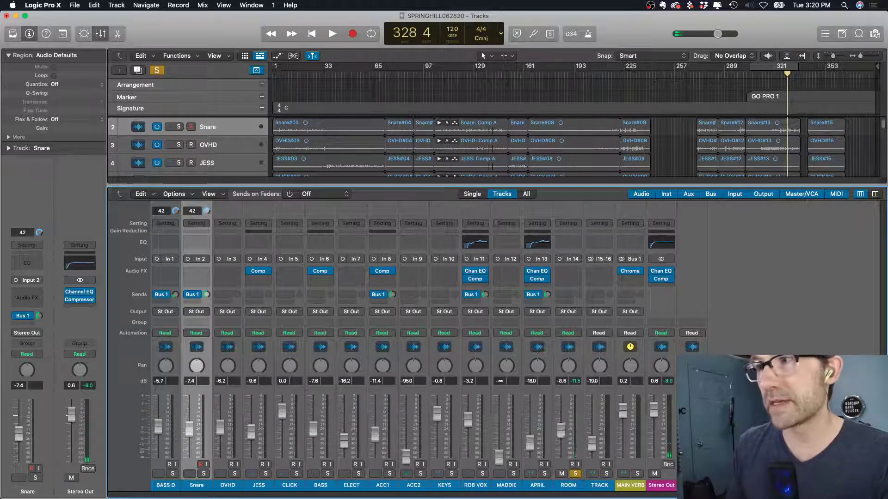
left_click(576, 474)
key("space")
- Mute the MAIN VERB channel and play the mix with the ROOM fader at -4.1 dB
left_click(623, 474)
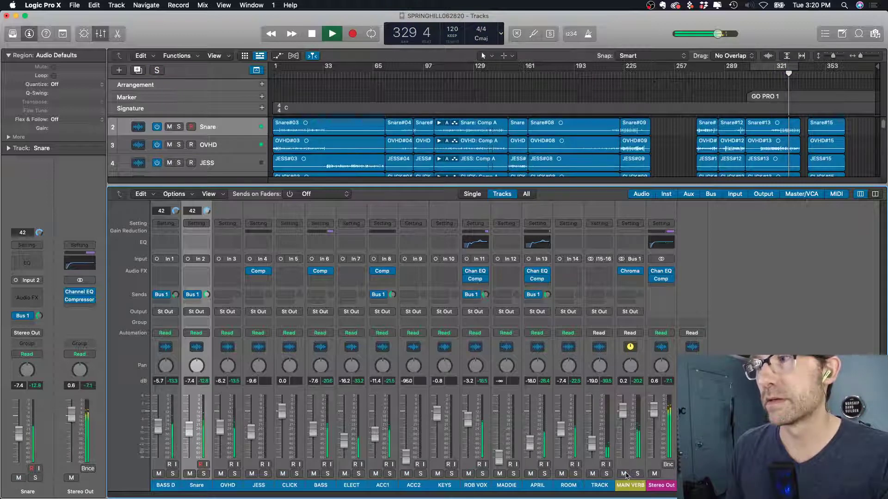
key("space")
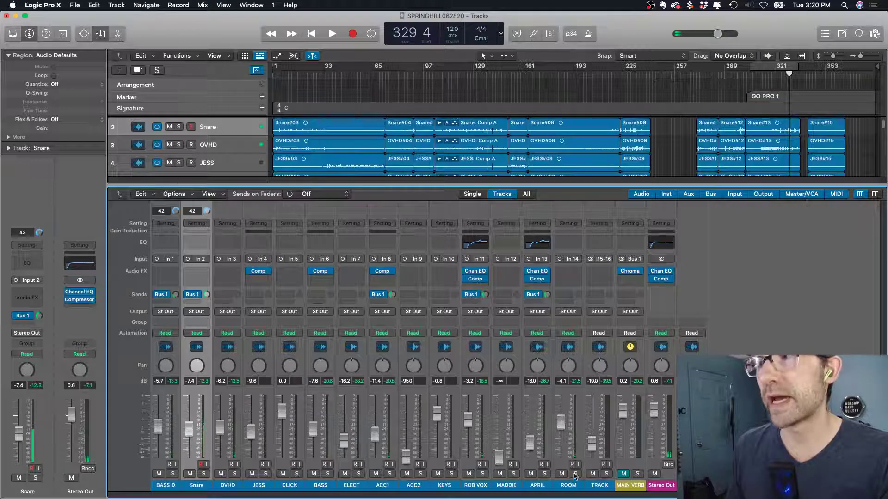
key("space")
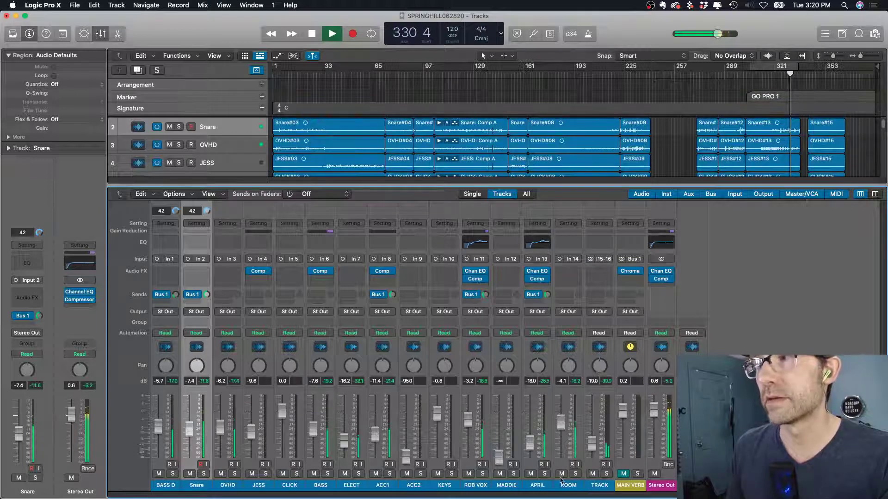
- Compare the mix with the ROOM fader at -3.2 dB and fully down, playing on from bar 121
left_click_drag(562, 423, 564, 420)
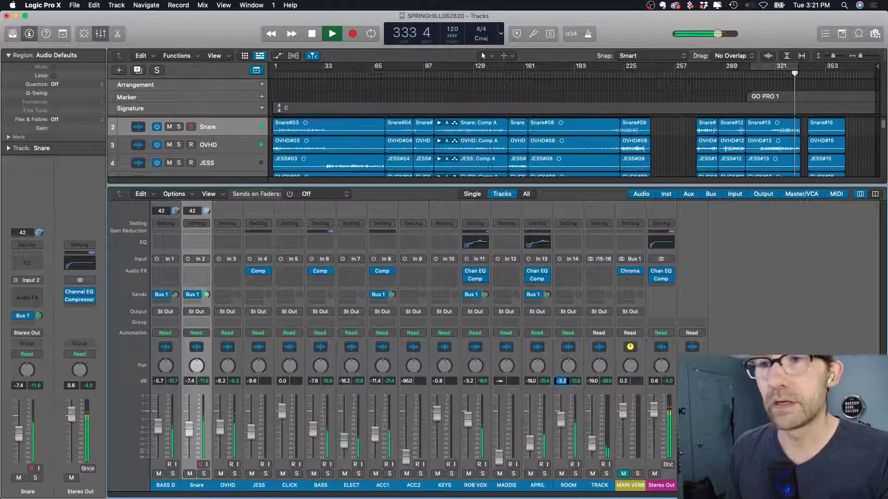
double_click(561, 381)
left_click_drag(561, 381, 562, 420)
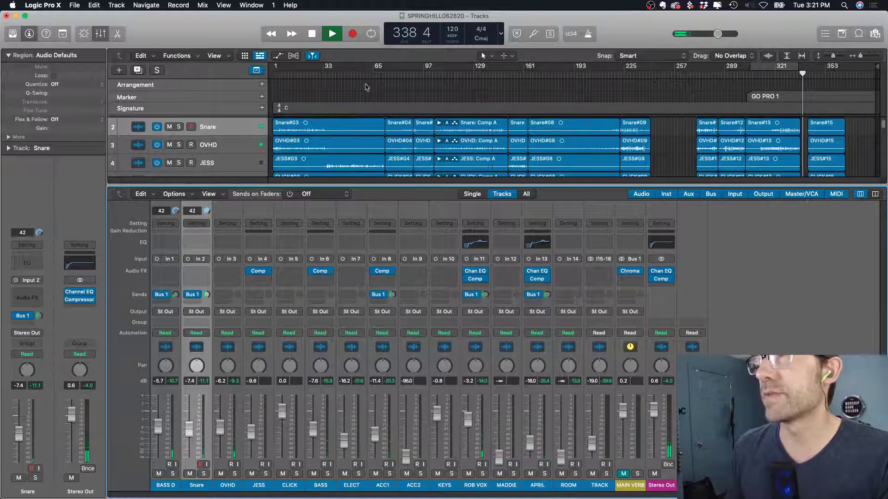
left_click(444, 78)
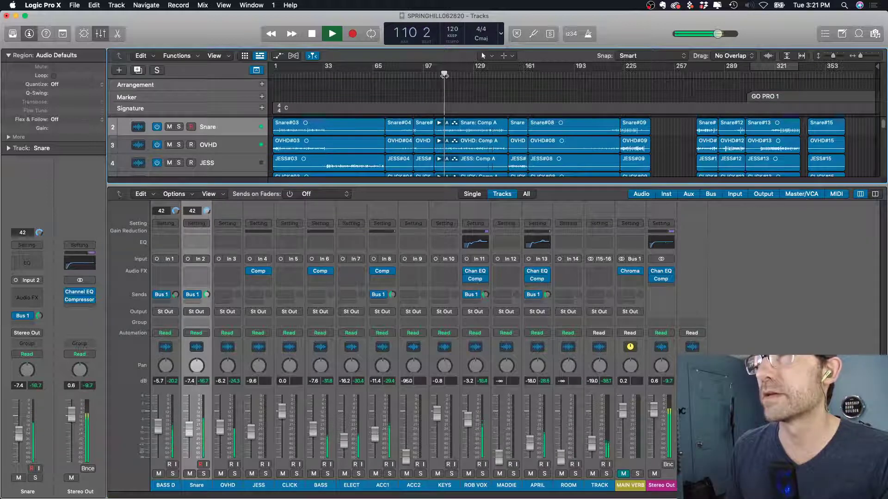
left_click(461, 76)
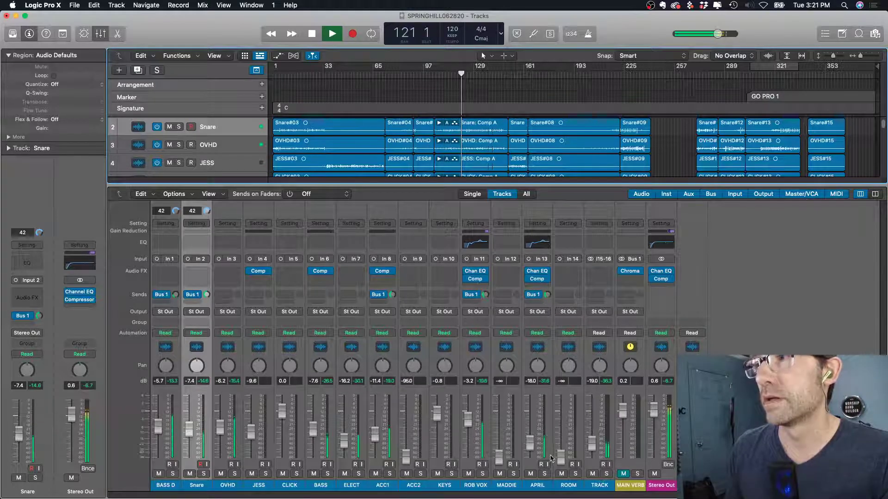
- Set the fader of the vocal channel on input 13 to -17.2 dB and stop playback
left_click_drag(530, 442, 534, 466)
left_click(534, 435, "alt")
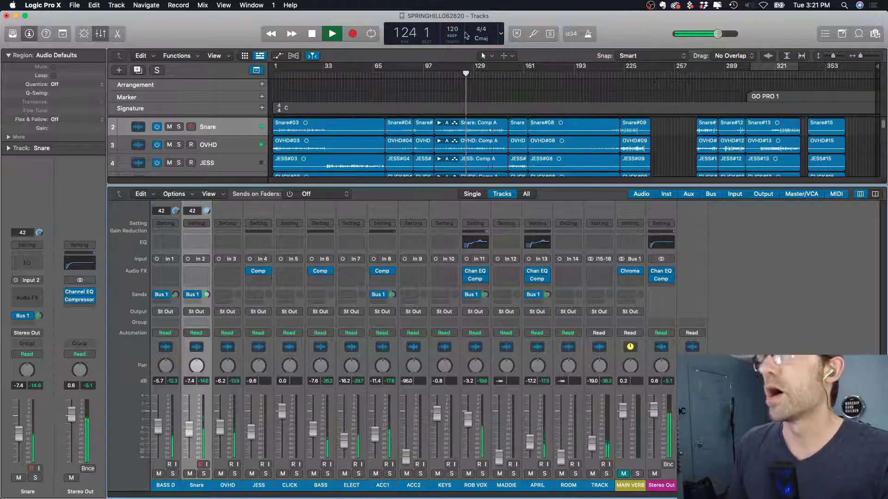
key("space")
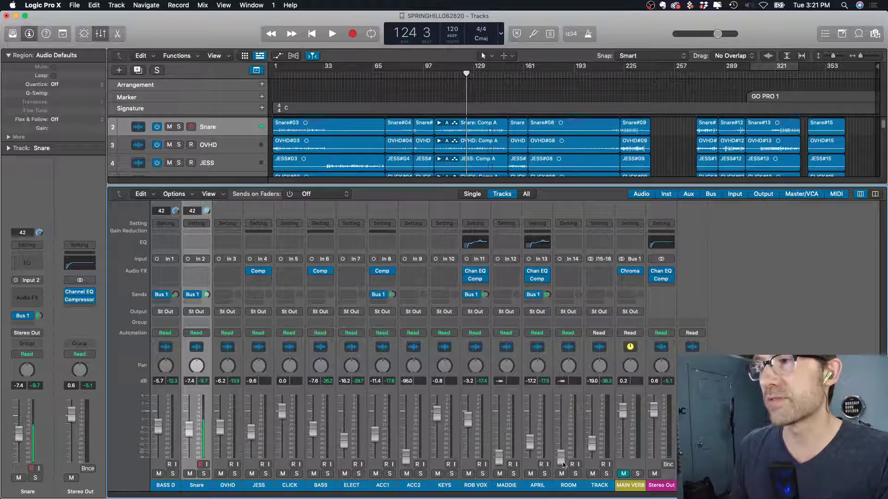
- Bring the ROOM fader back up to about -6.6 dB while playing the mix, skipping ahead to bar 133
key("space")
left_click_drag(564, 459, 563, 424)
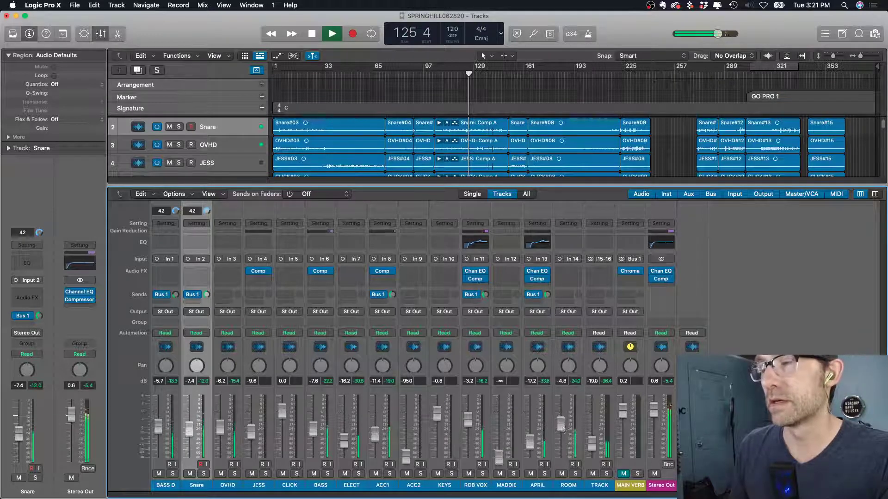
left_click(481, 75)
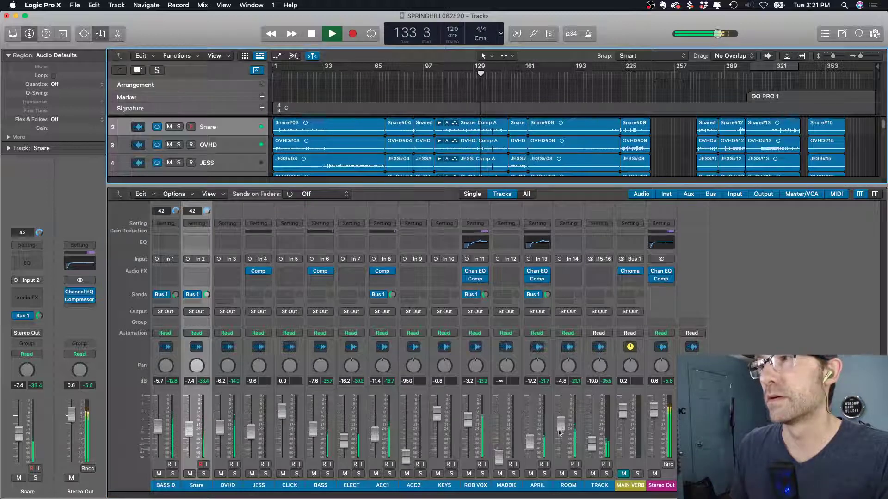
left_click_drag(559, 432, 561, 434)
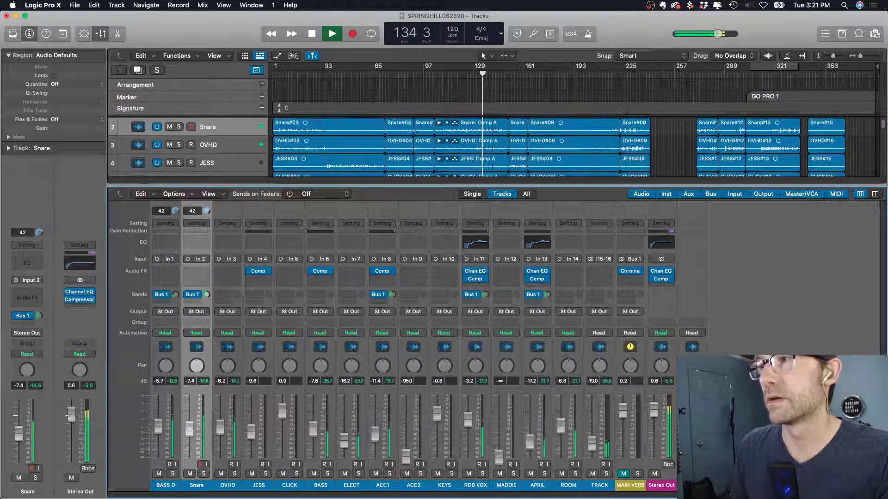
- Unmute the MAIN VERB channel, lower its fader to -1.0 dB while listening, and stop playback
left_click(624, 474)
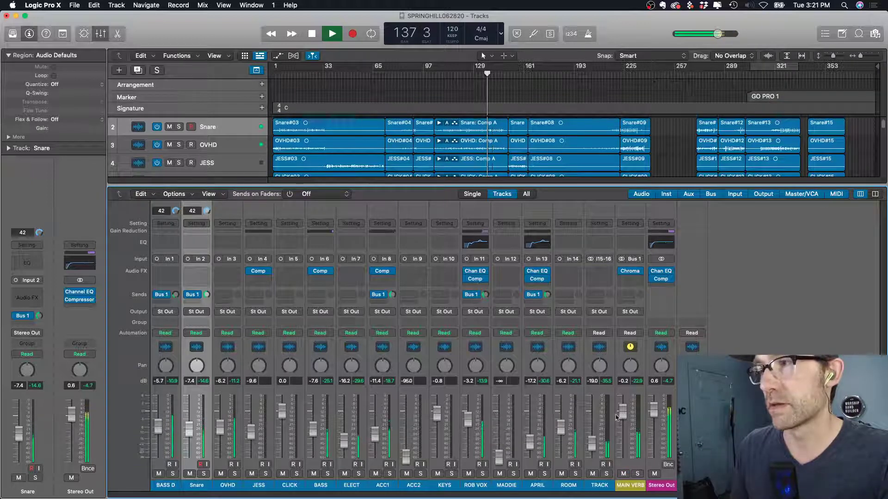
left_click_drag(627, 419, 626, 420)
key("space")
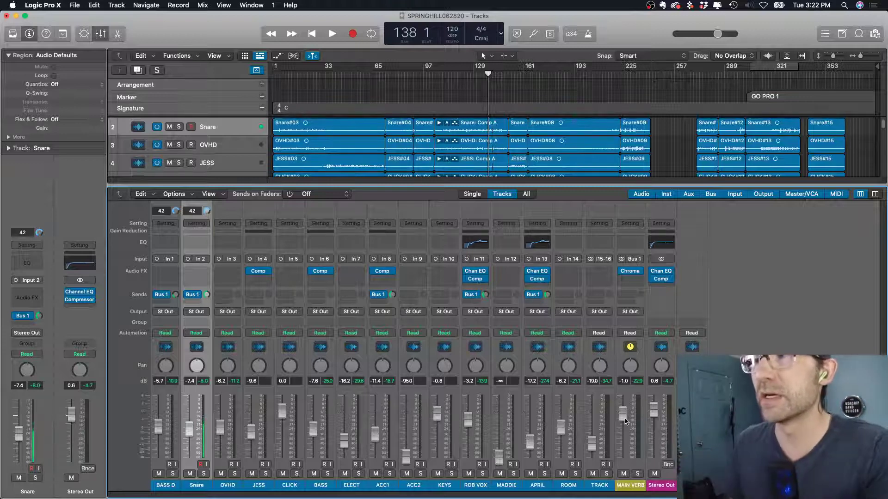
- Raise the MAIN VERB fader to 0.2 dB and the ROOM fader to about -5.4 dB
left_click_drag(626, 421, 623, 409)
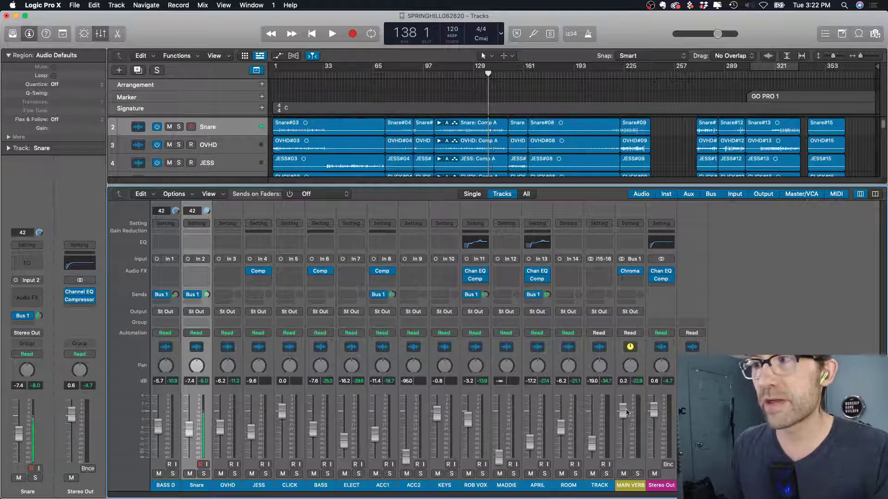
left_click_drag(567, 430, 566, 424)
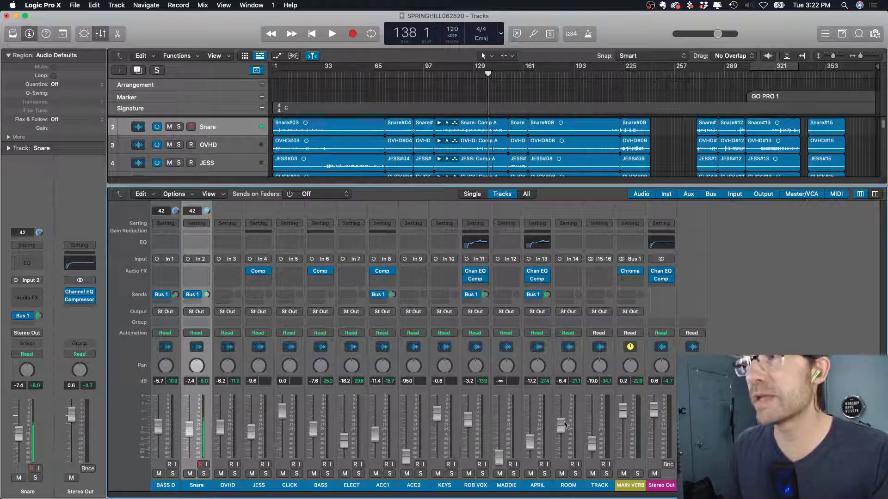
- Play the mix from bar 178, skip ahead to about bar 209 and raise the input 13 vocal fader
left_click(565, 96)
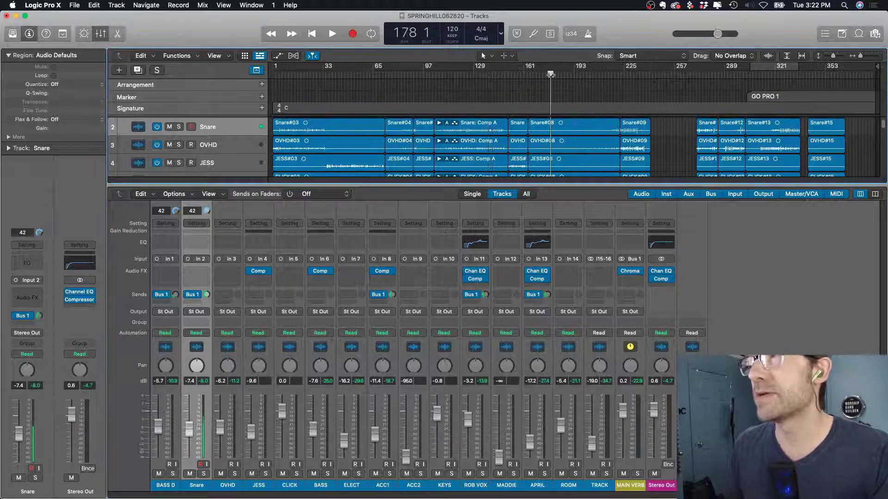
key("space")
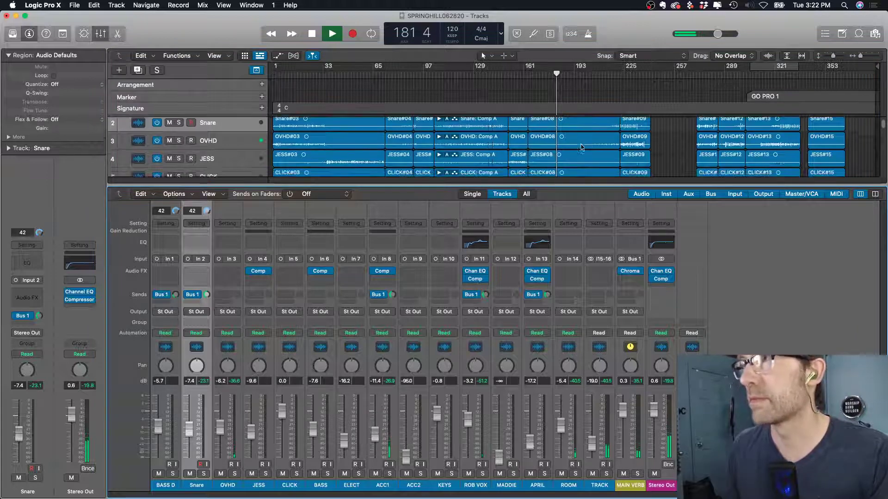
key("x")
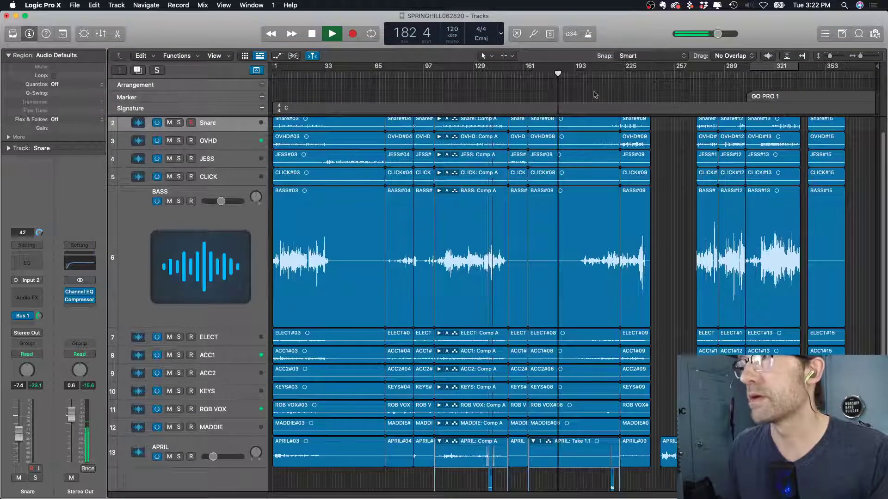
left_click(599, 76)
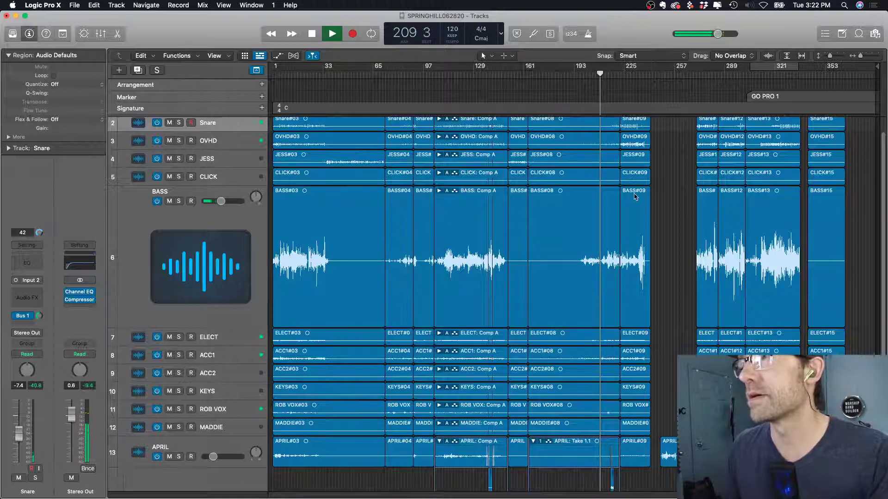
key("x")
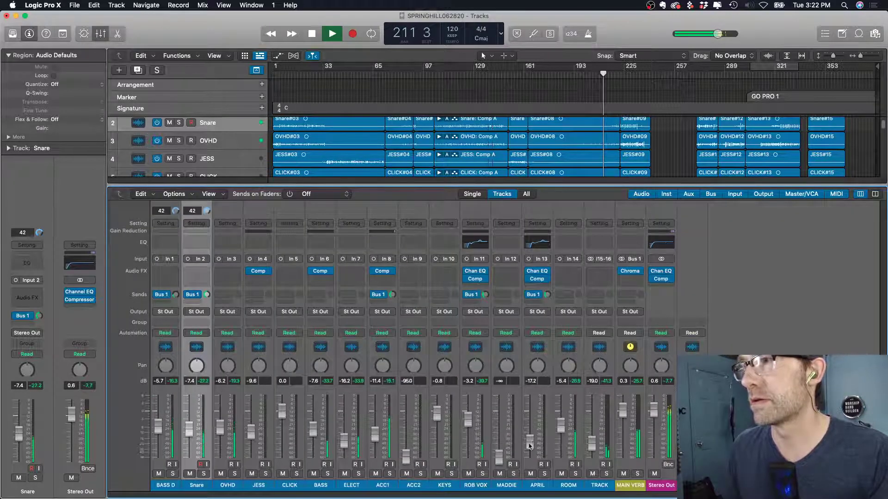
left_click_drag(532, 442, 537, 417)
key("x")
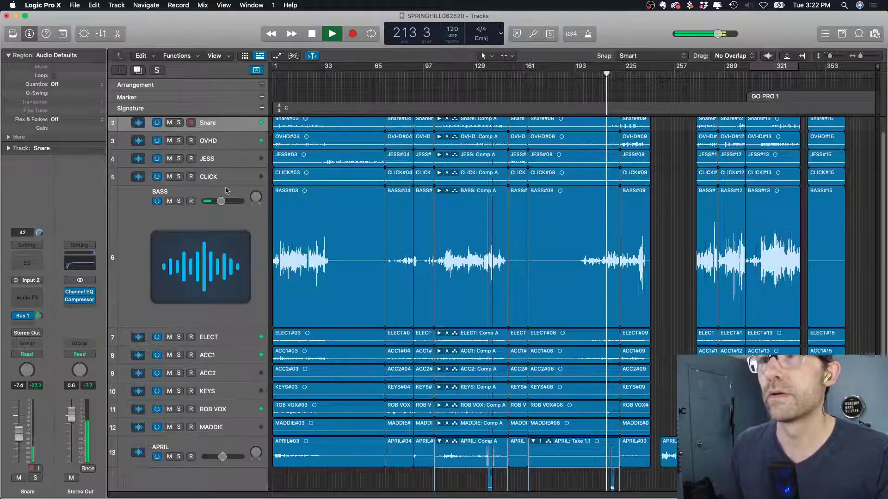
- Play the mix from bar 276, set the input 13 vocal fader to -14.8 dB and stop playback
left_click(625, 74)
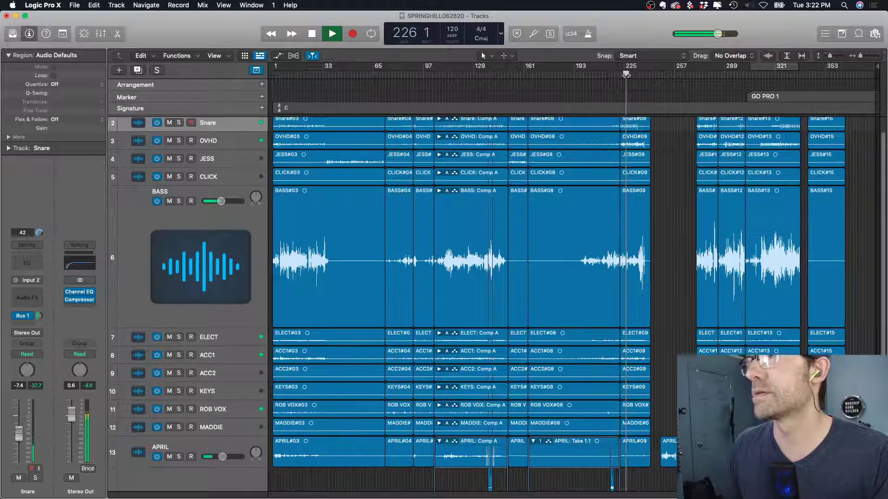
left_click(704, 74)
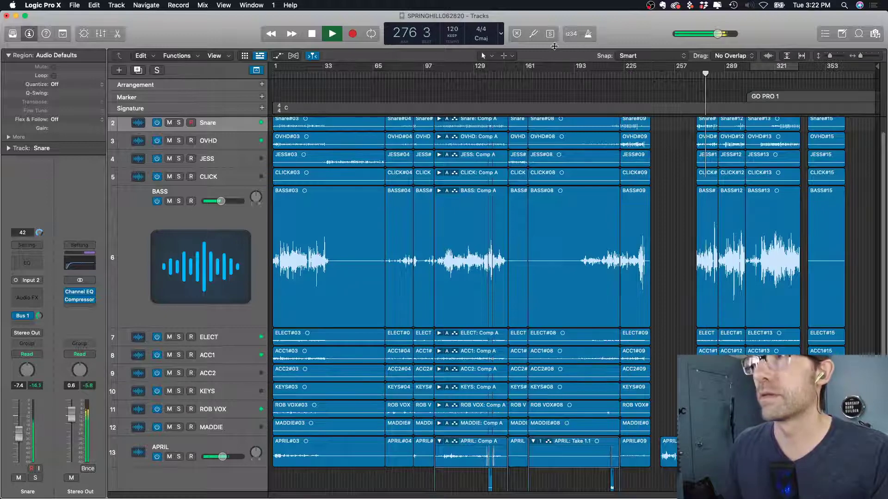
key("x")
mouse_move(527, 437)
left_mouse_down()
mouse_move(529, 445)
mouse_move(530, 438)
left_mouse_up()
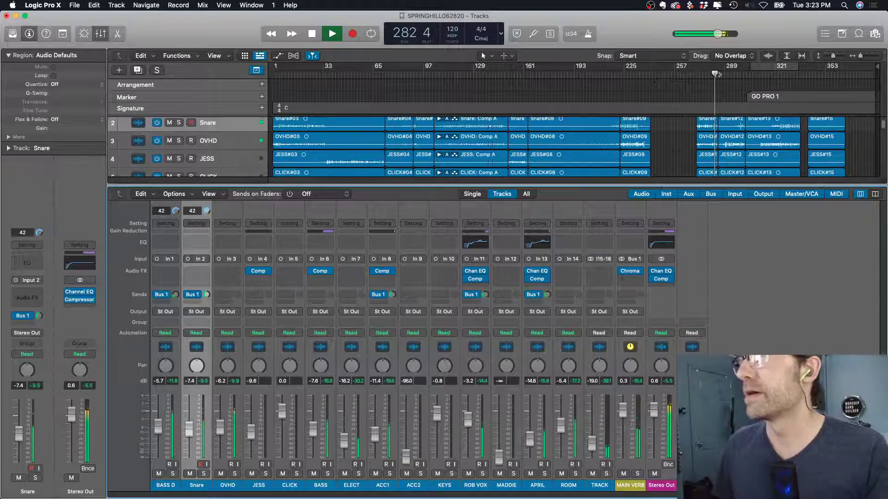
key("space")
- Lower the MAIN VERB fader to -2.2 dB, then mute MAIN VERB and ROOM and play the dry mix from bar 277
left_click_drag(622, 428, 626, 439)
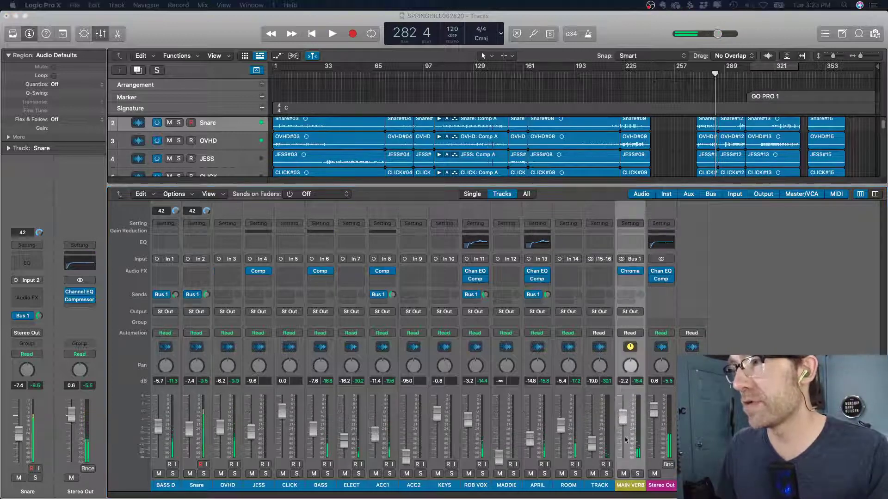
left_click(623, 474)
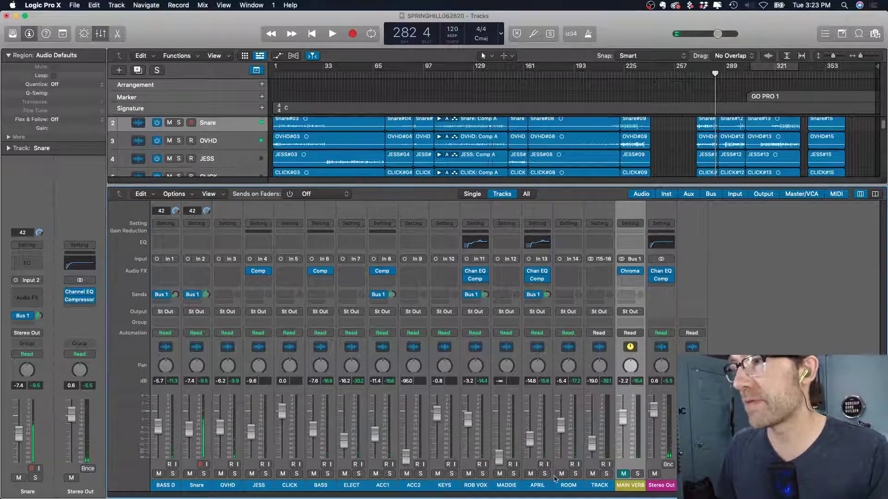
left_click_drag(714, 74, 707, 74)
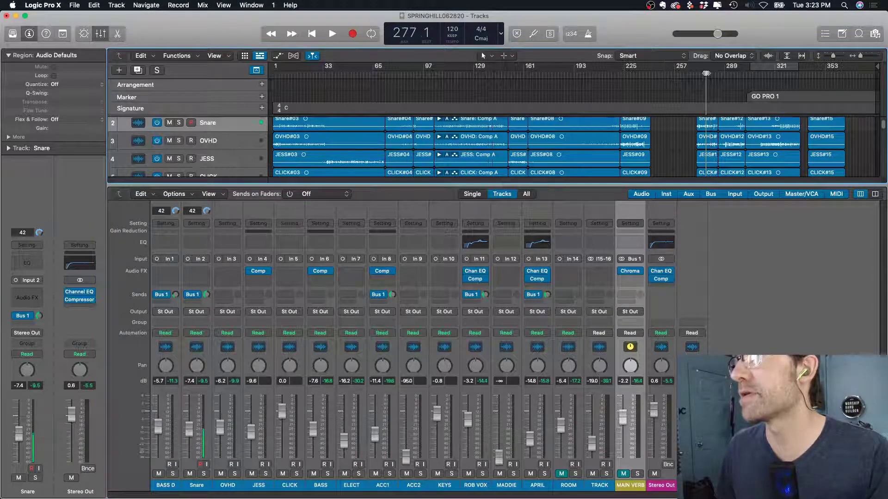
key("space")
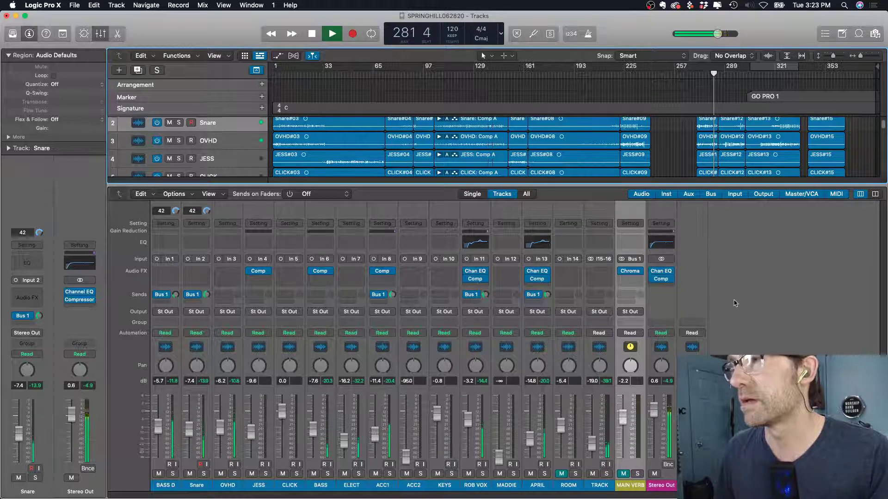
- Stop playback, unmute ROOM and MAIN VERB, and replay the same passage from bar 276 with ambience
key("space")
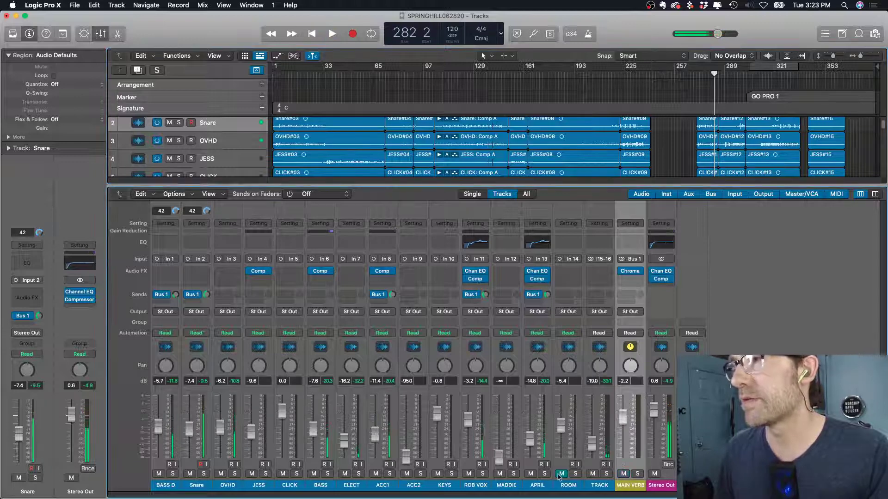
left_click(707, 83)
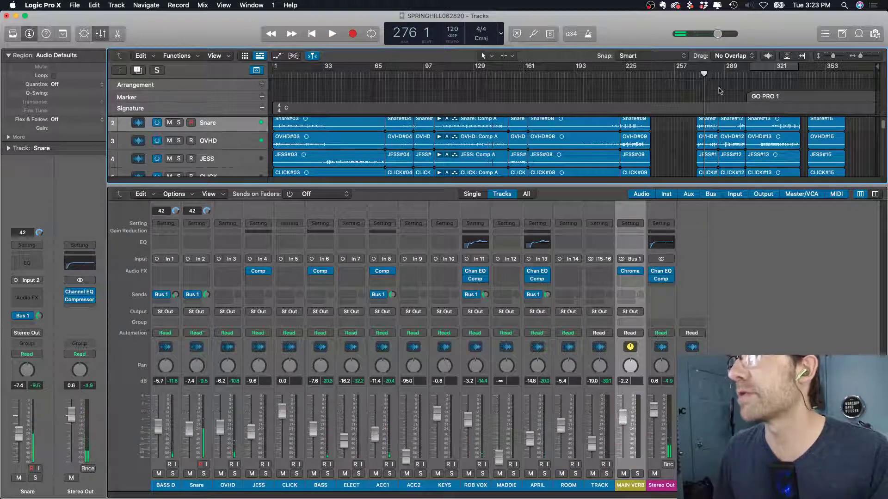
key("space")
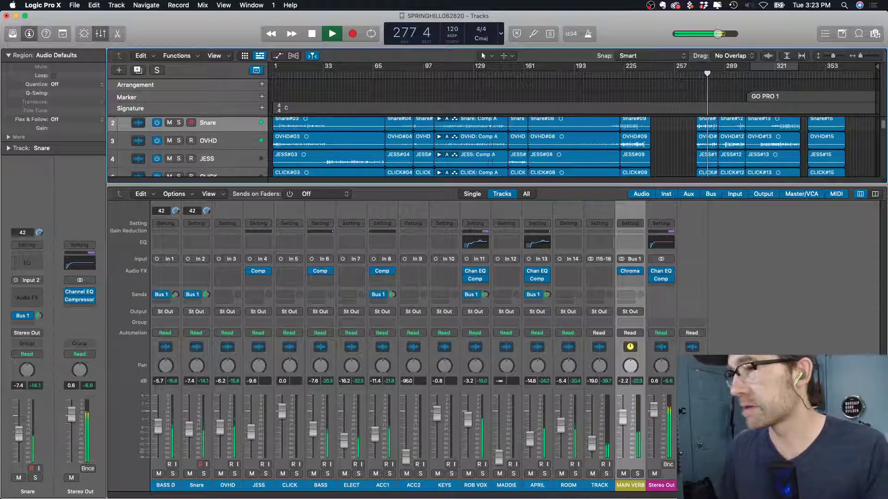
- Lower the input 11 vocal fader to -4.5 dB and the input 13 vocal fader to -17.0 dB, then stop playback
mouse_move(472, 417)
left_mouse_down()
mouse_move(472, 432)
mouse_move(469, 426)
left_mouse_up()
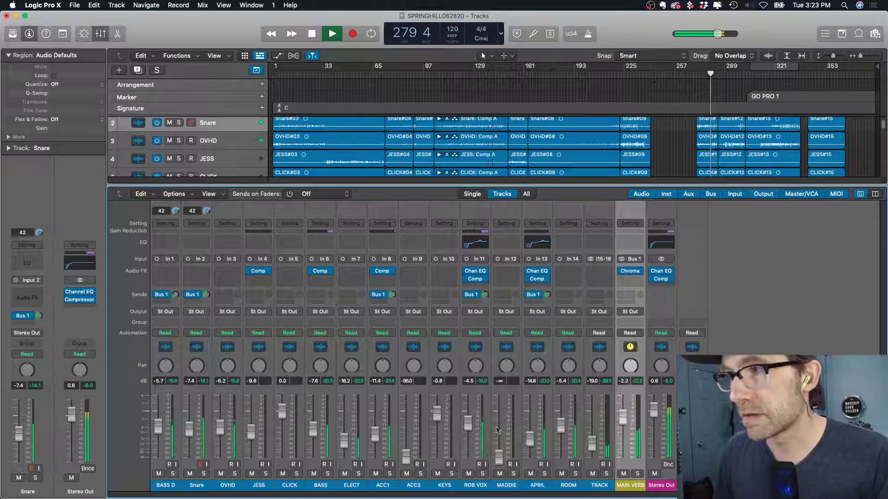
left_click_drag(535, 442, 520, 447)
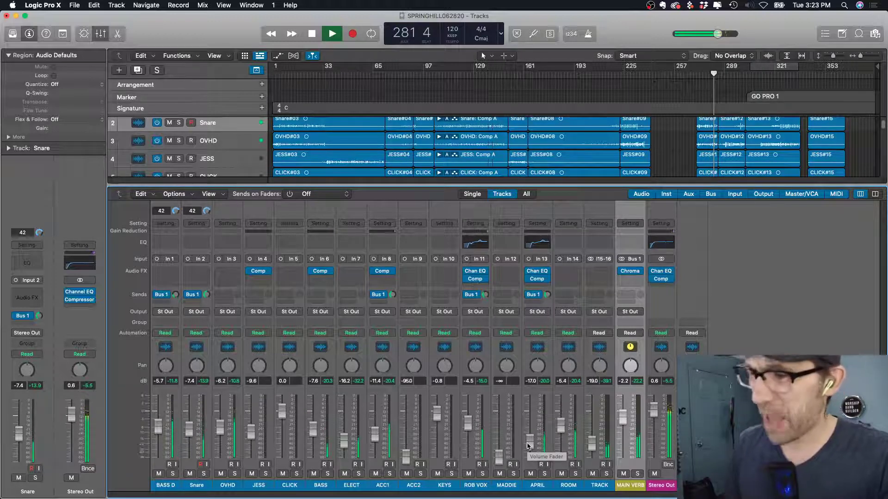
key("space")
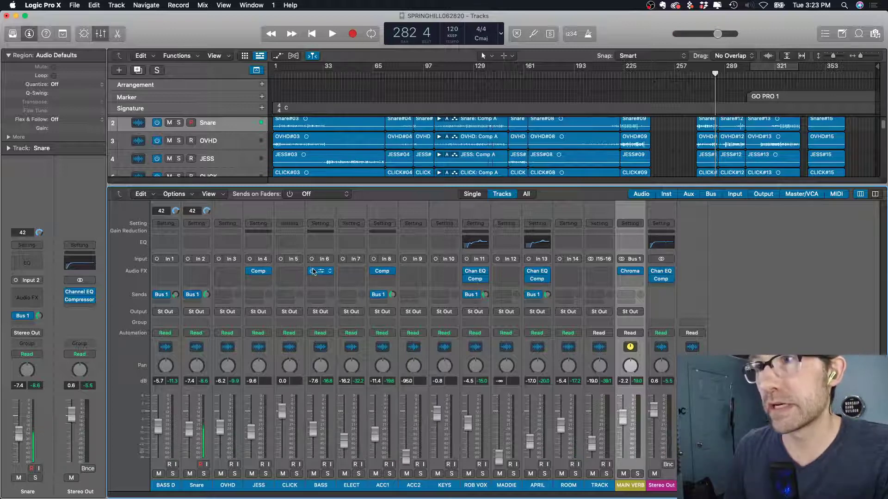
- Open the Compressor on the ACC1 channel to view its settings, then close it
mouse_move(321, 276)
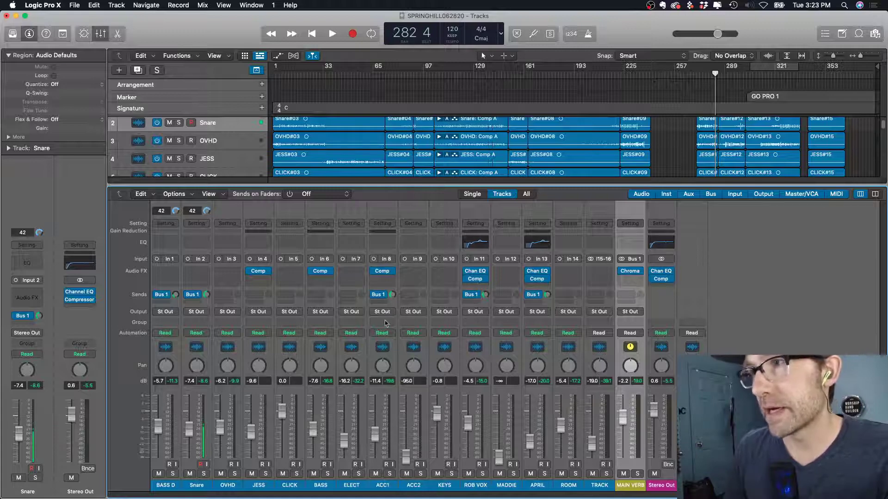
left_click(380, 274)
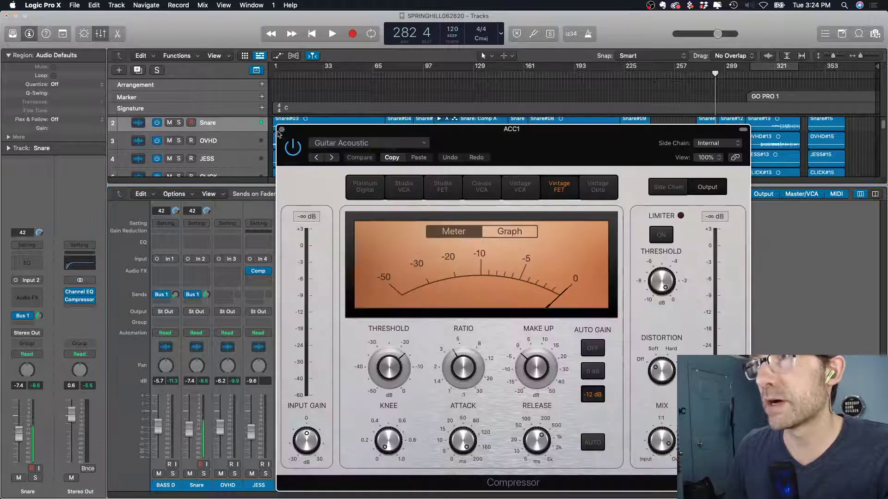
left_click(282, 129)
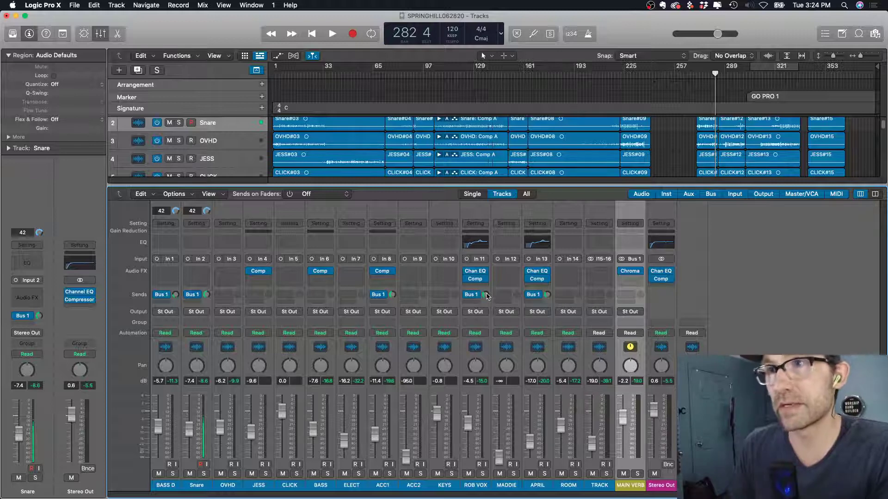
- Solo the BASS D, Snare, OVHD, BASS and ELECT channels, play from around bar 275, and add ACC1 to the solo
left_click(173, 474)
left_click(172, 474)
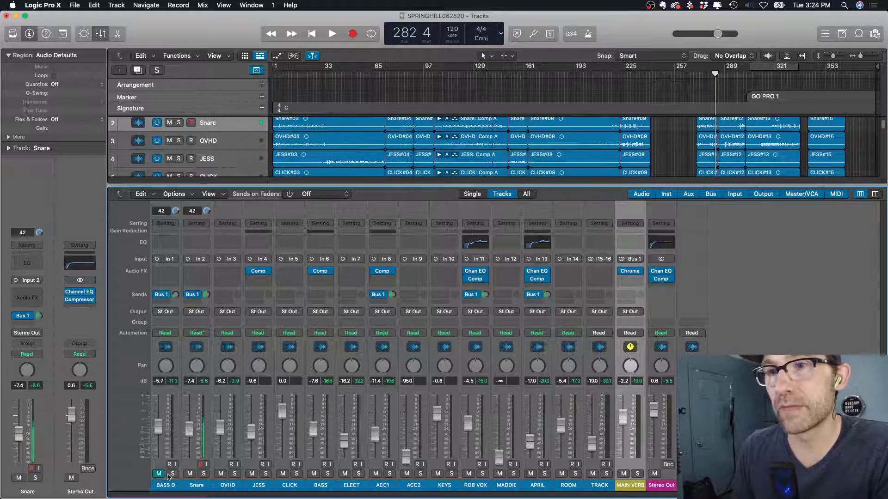
left_click(173, 474)
left_click(203, 474)
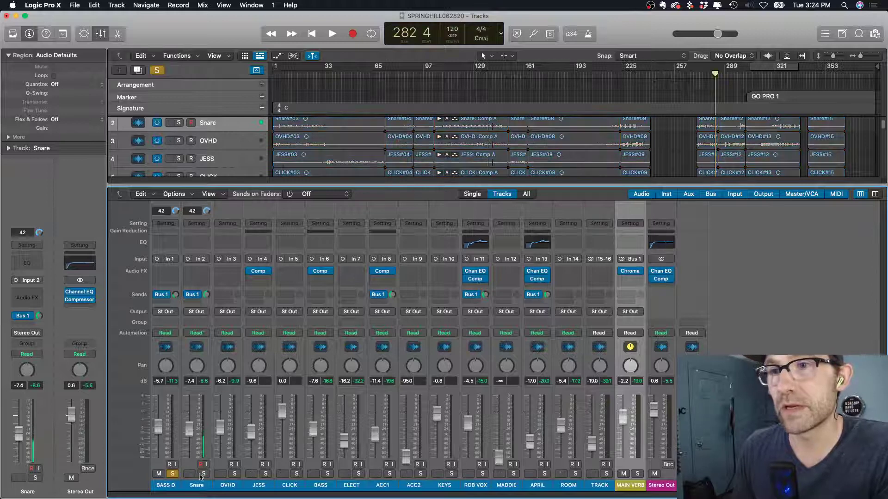
left_click(235, 474)
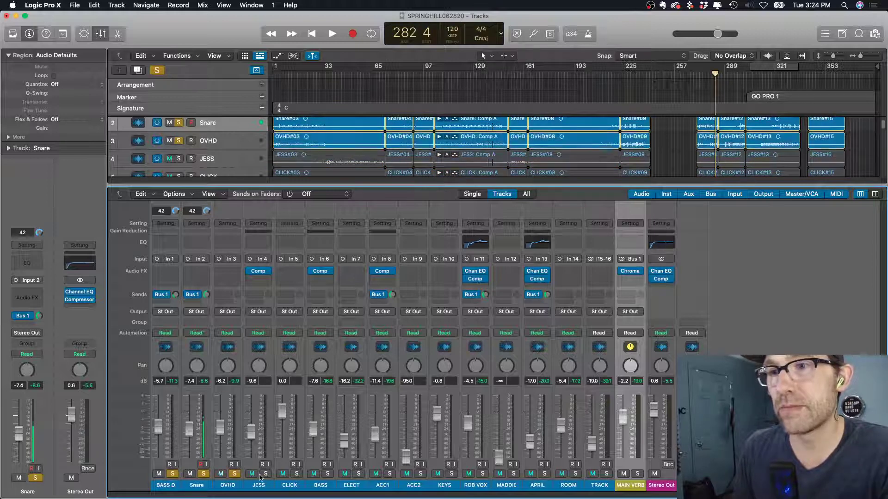
left_click(327, 474)
left_click(358, 474)
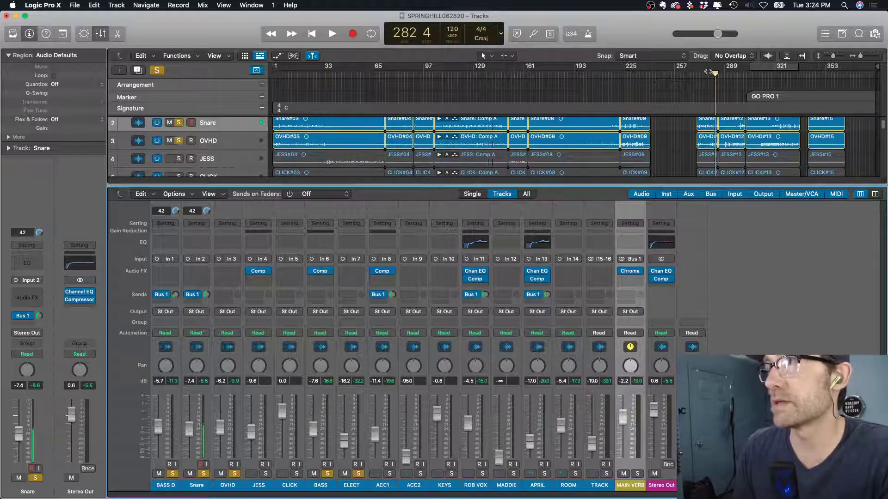
left_click_drag(708, 71, 703, 73)
key("space")
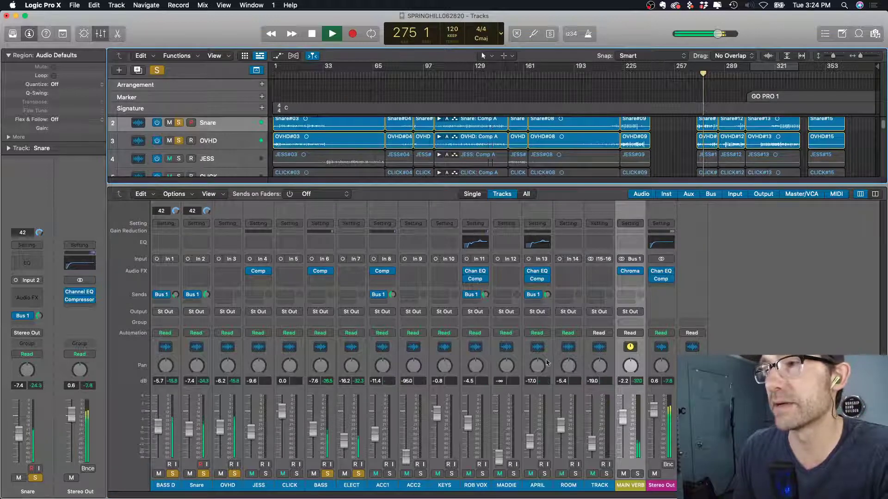
left_click(390, 475)
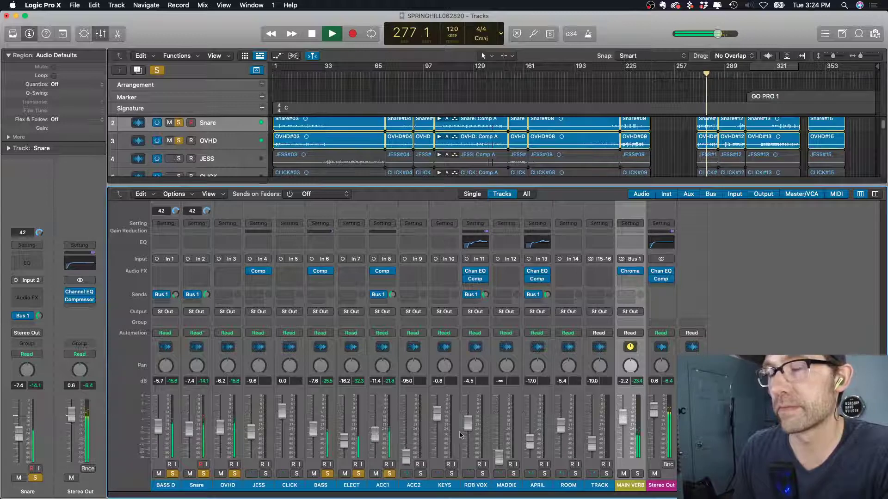
- Set the faders to -11.8 dB on ACC1, -5.0 dB on BASS D, -8.2 dB on Snare and -7.6 dB on ELECT, then stop playback
left_click_drag(376, 440, 377, 441)
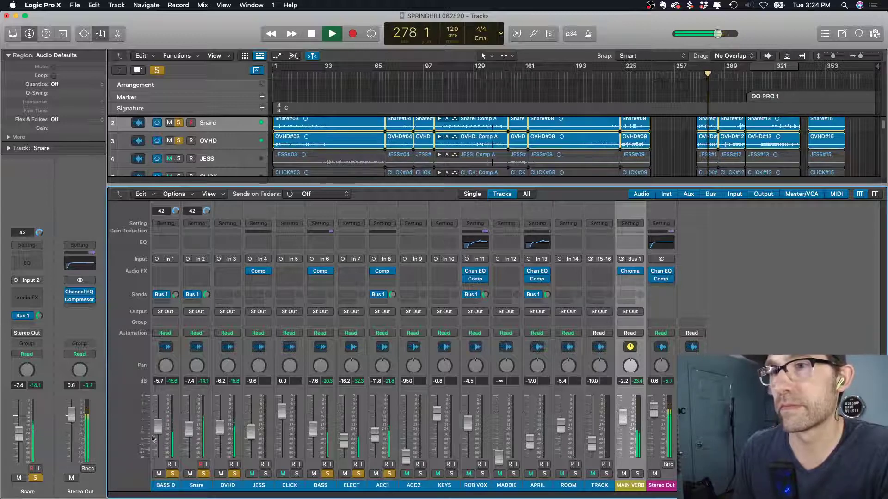
left_click_drag(158, 427, 159, 426)
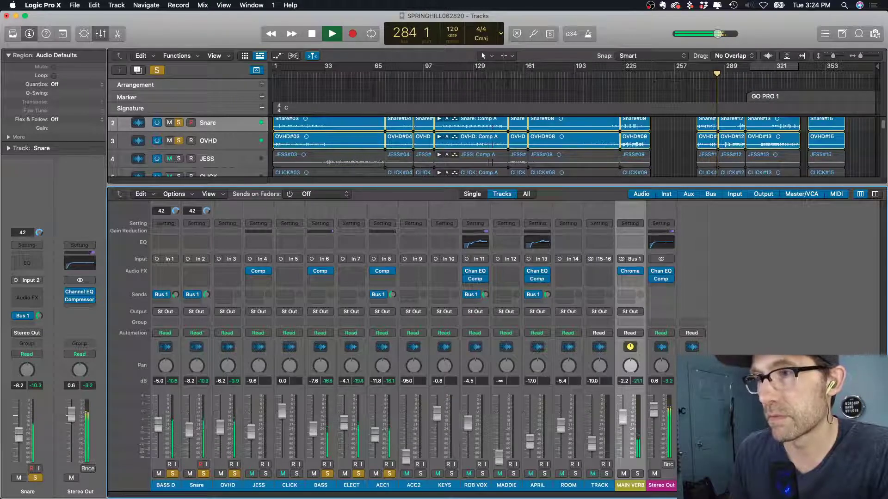
key("space")
- Remove the solo from ACC1, ELECT, BASS, OVHD, Snare and BASS D
left_click(390, 474)
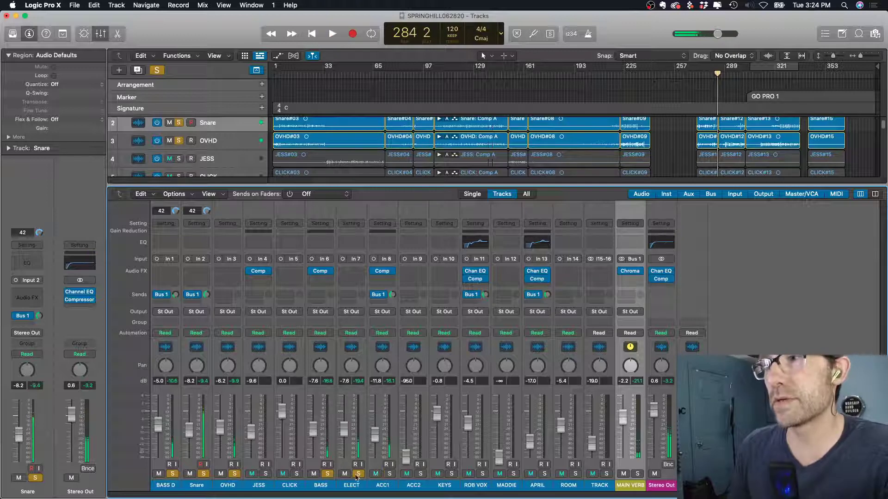
left_click(358, 474)
left_click(327, 474)
left_click(235, 474)
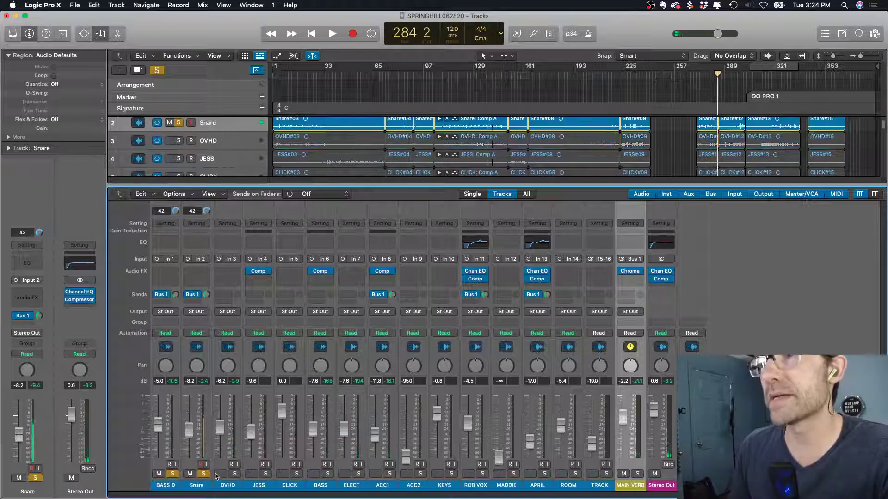
left_click(203, 474)
left_click(172, 474)
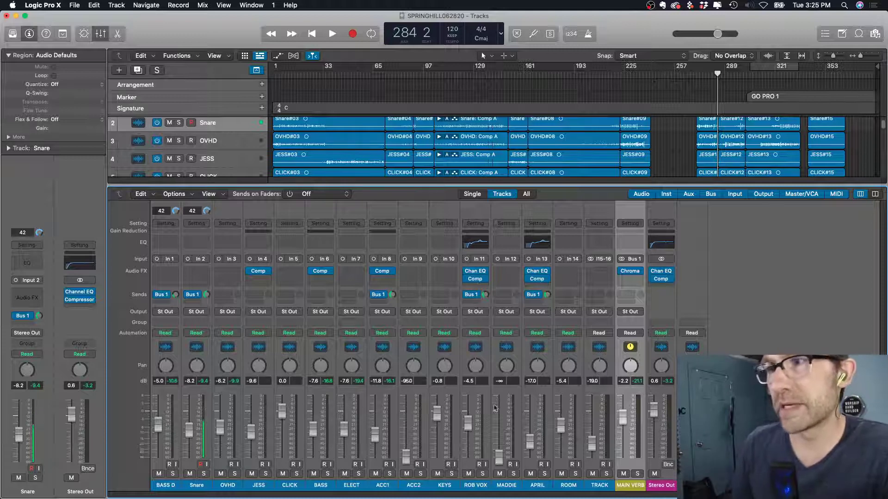
- Play the full mix, push the input 11 vocal fader up to 6.0 dB, bring it back to -0.5 dB, and stop playback
key("space")
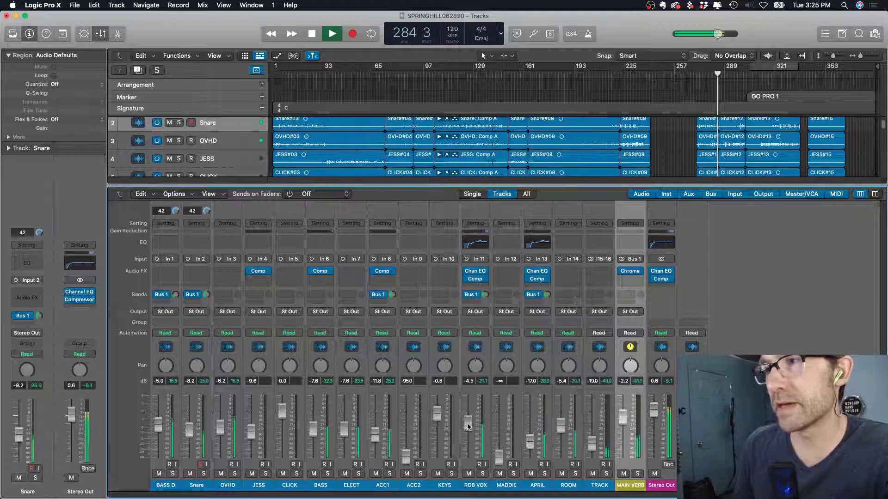
left_click_drag(468, 427, 468, 396)
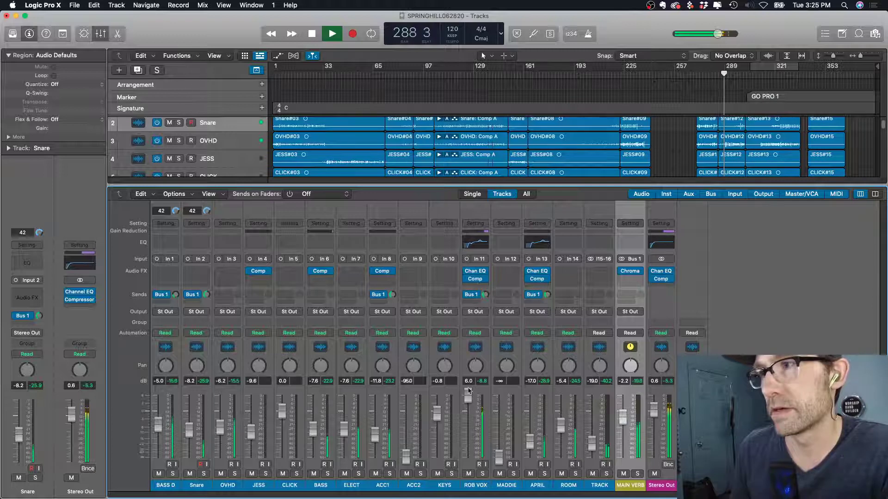
key("space")
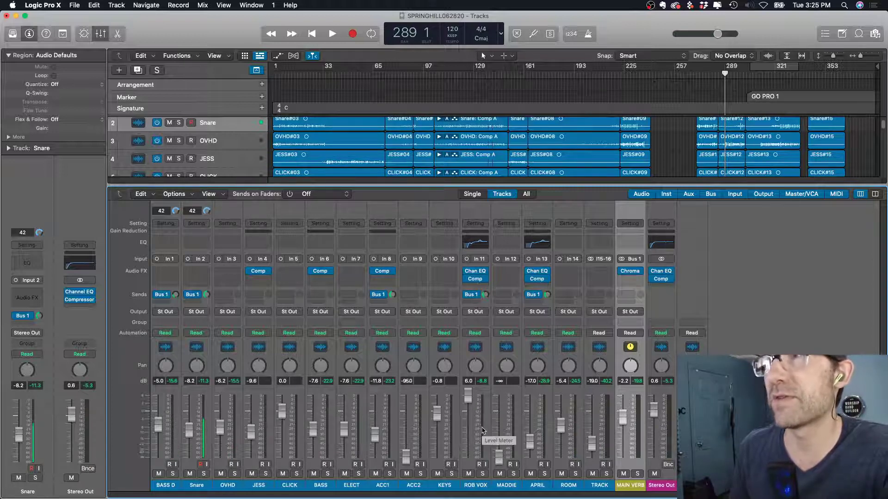
key("space")
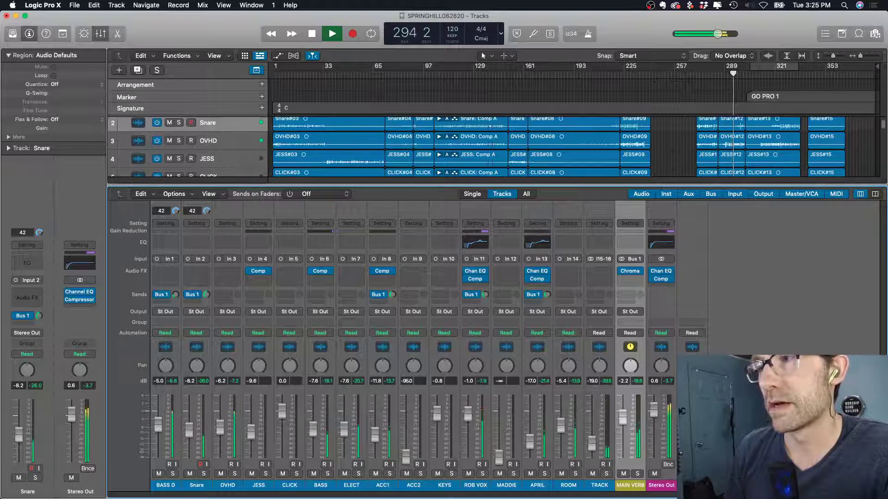
key("space")
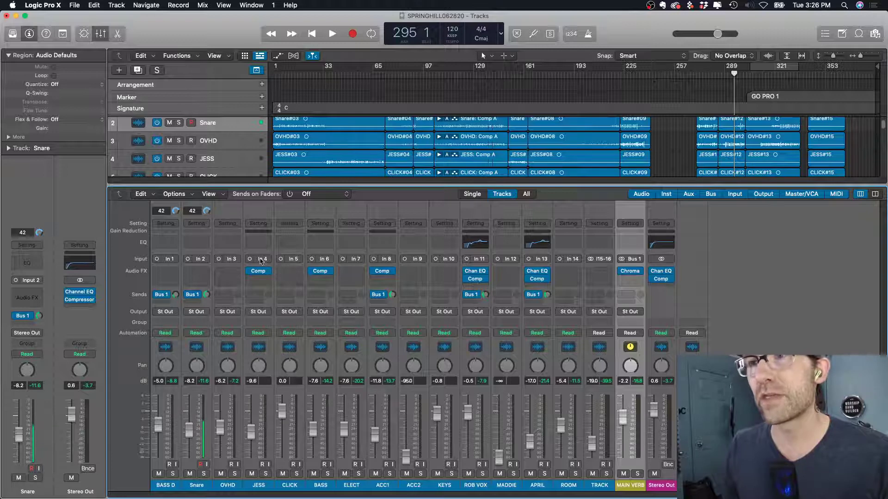
- Add a Channel EQ to the BASS D channel and close its window
mouse_move(168, 298)
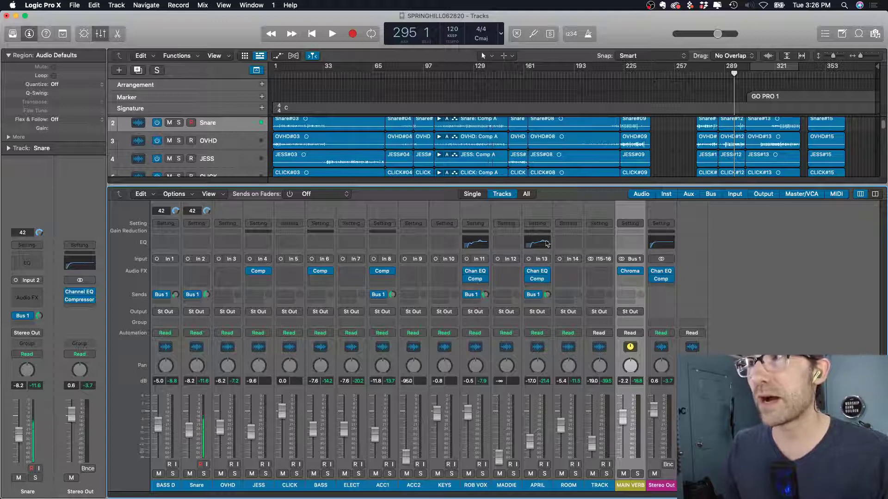
left_click(165, 243)
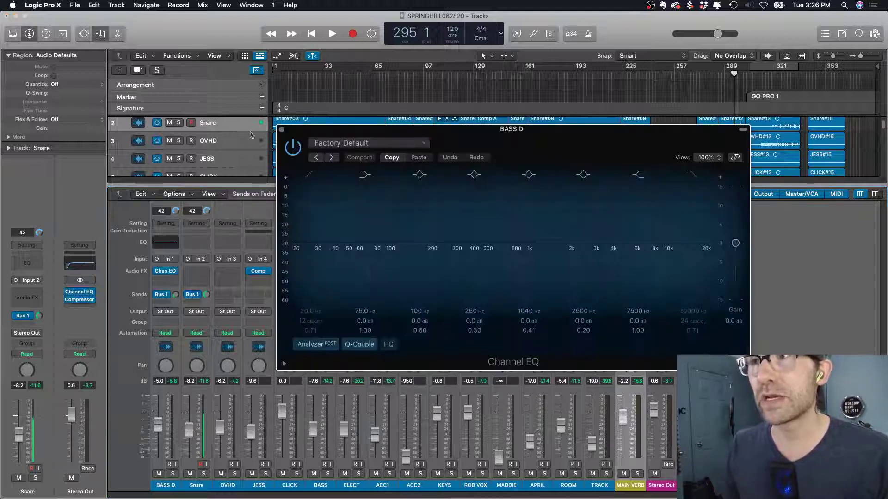
left_click(282, 130)
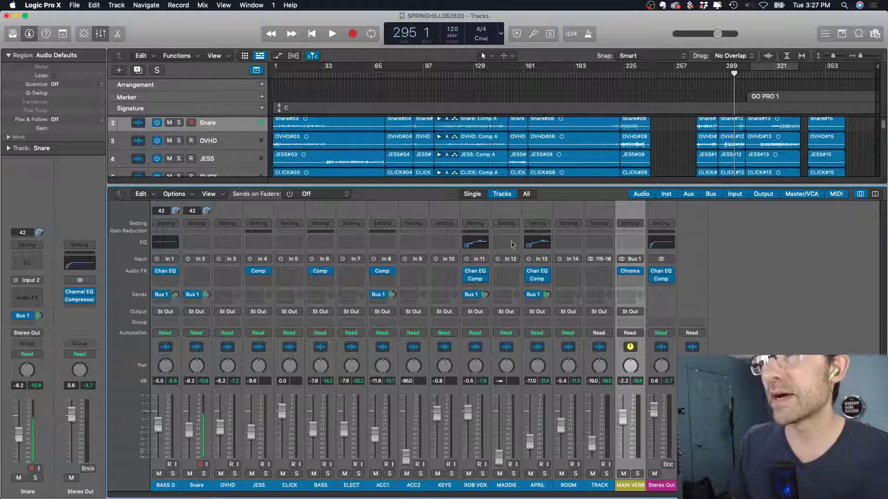
- Select the ELECT channel strip, then switch the selection to the BASS channel
left_click(323, 209)
left_click(358, 216)
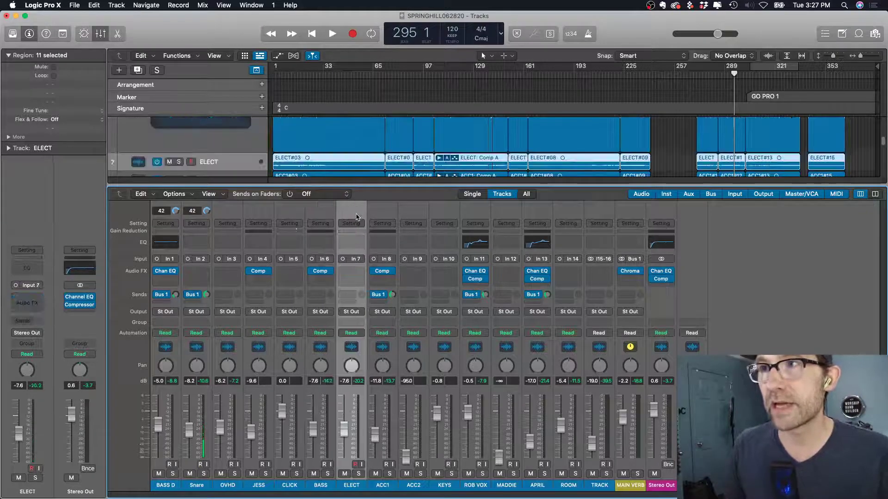
left_click(326, 212)
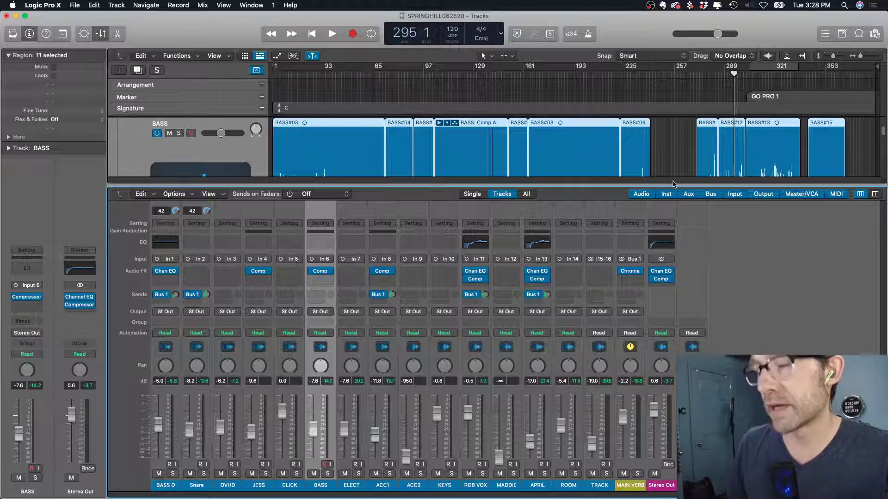
- Hide the mixer to look over the full track list, then show the mixer again with the first tracks in view
key("x")
key("x")
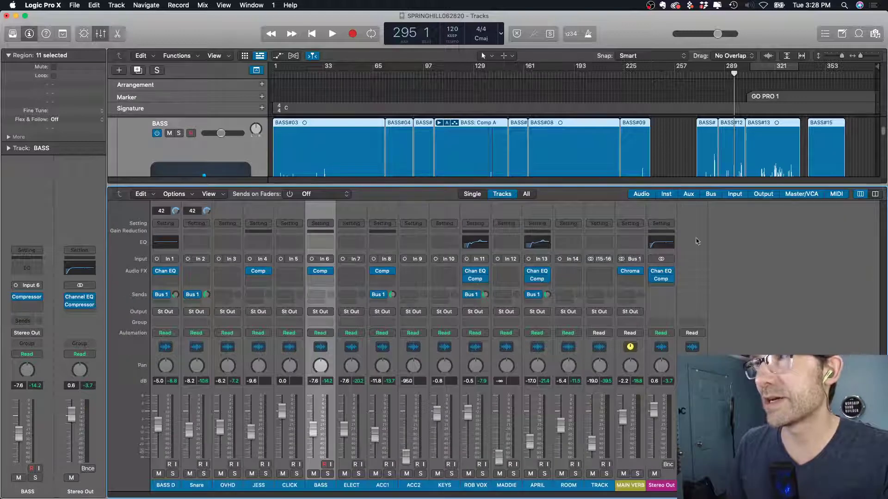
key("x")
scroll(594, 346, "down", 3)
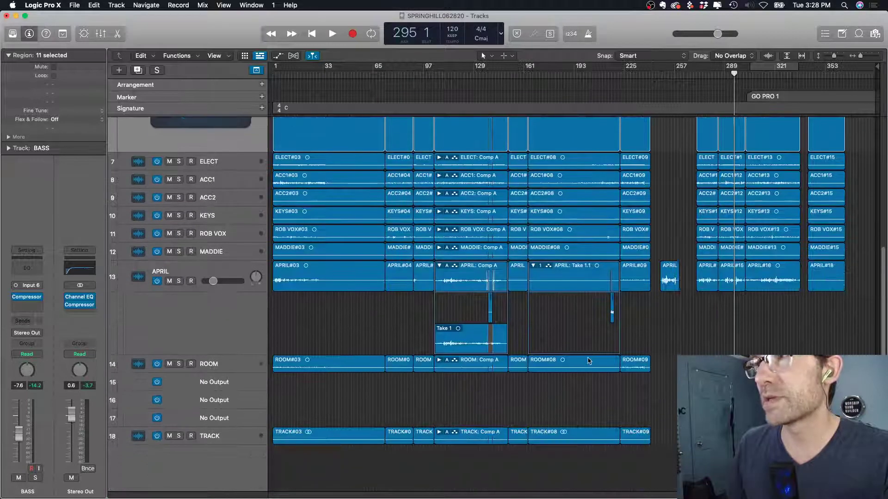
scroll(589, 361, "up", 5)
key("x")
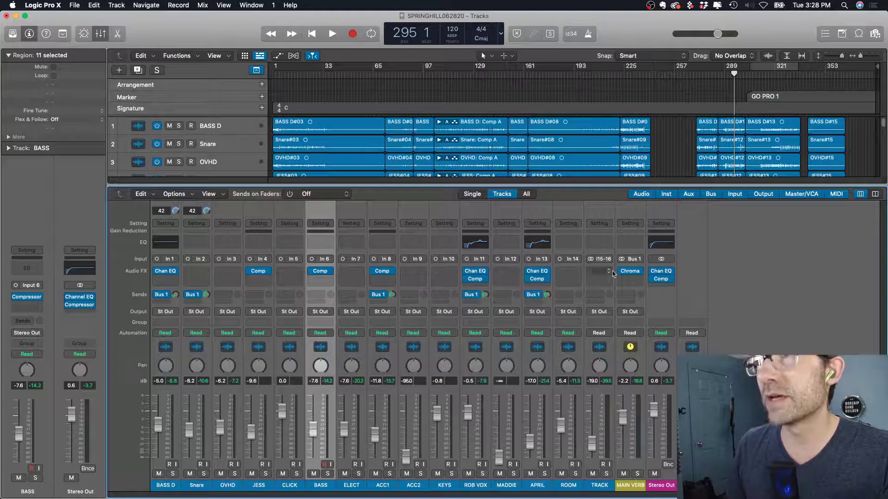